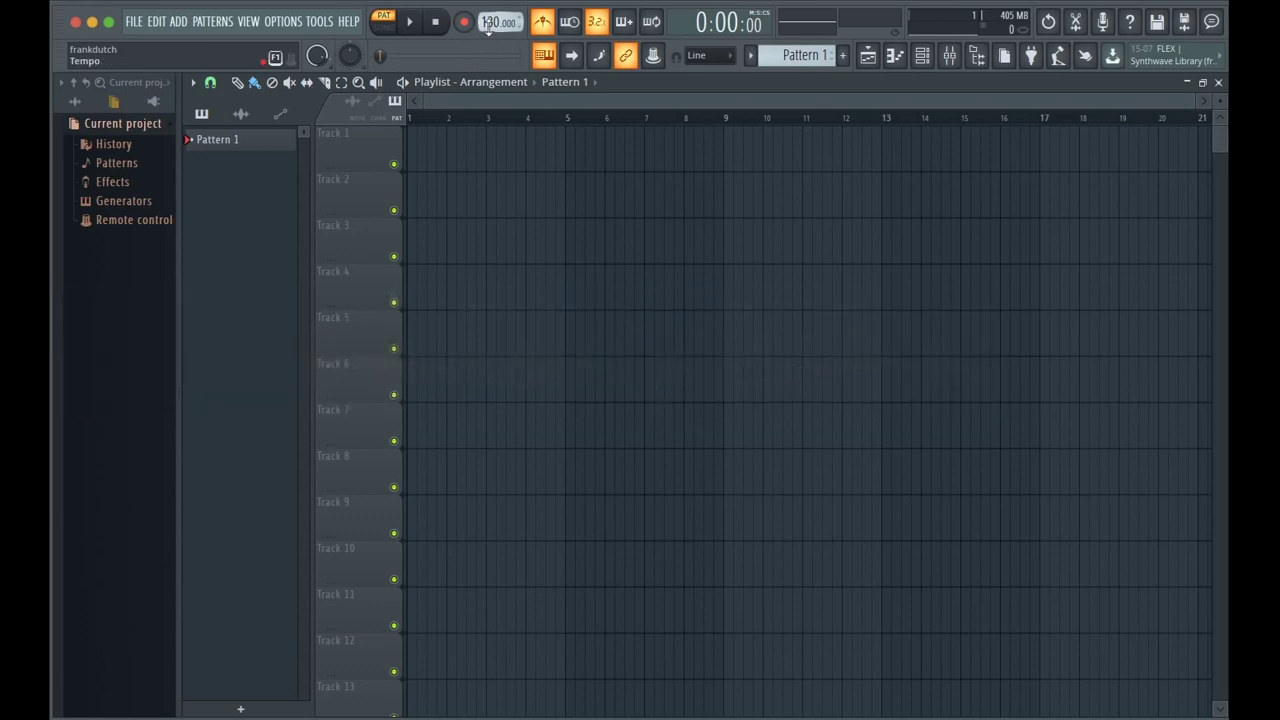
- Raise the project tempo from 130 to 170 BPM
drag(488, 24, 488, 9)
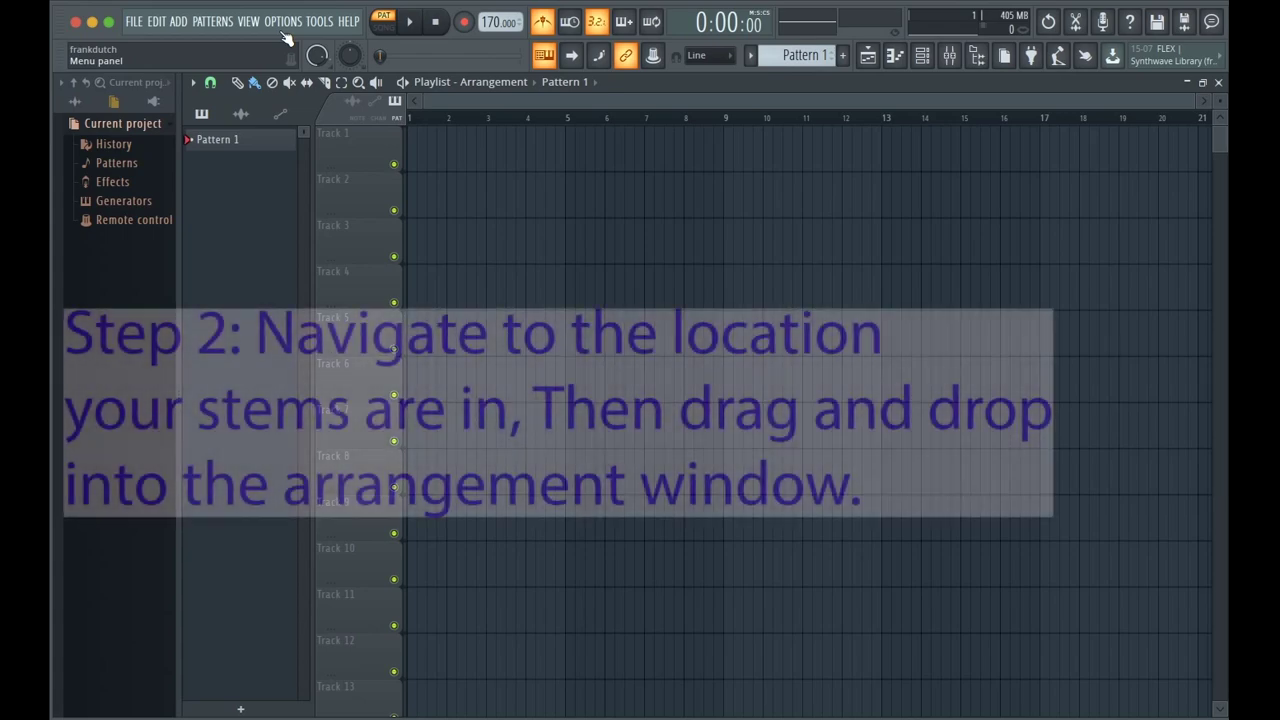
- Drag the stems Insert 1 through Insert 11.wav from Finder's test stems folder into FL Studio's picker panel
key(super+Tab)
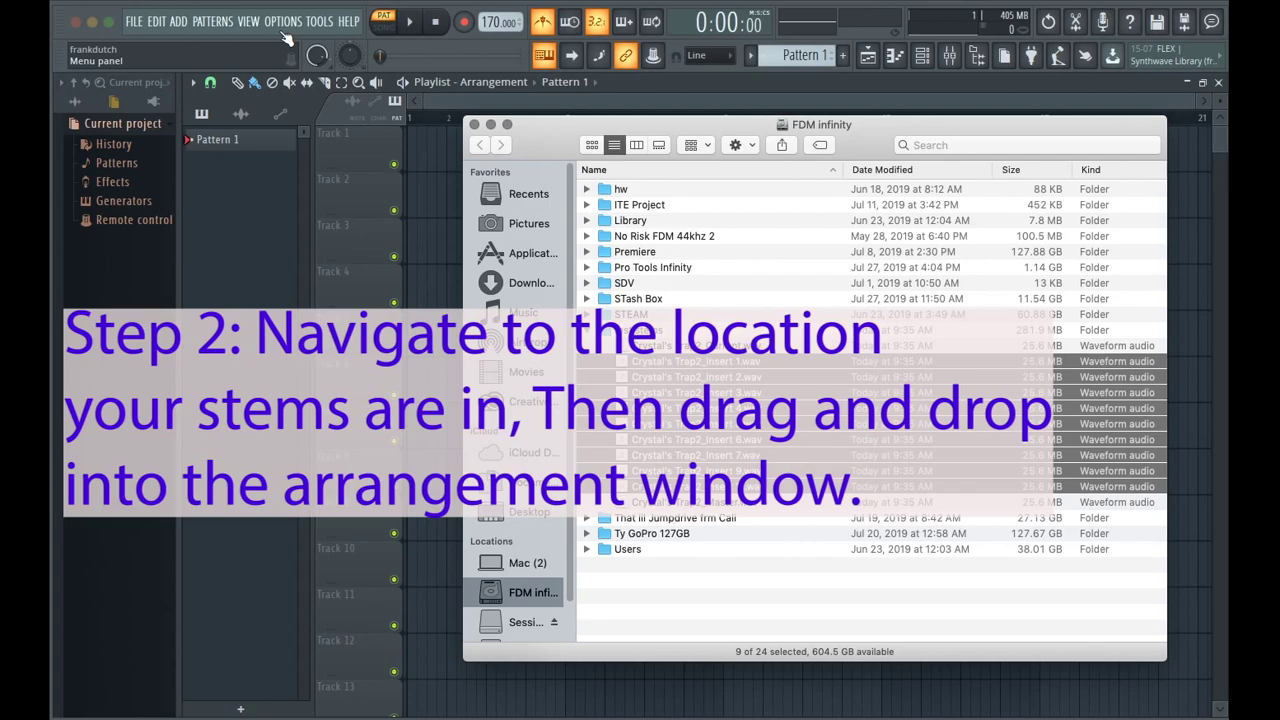
key(super+Tab)
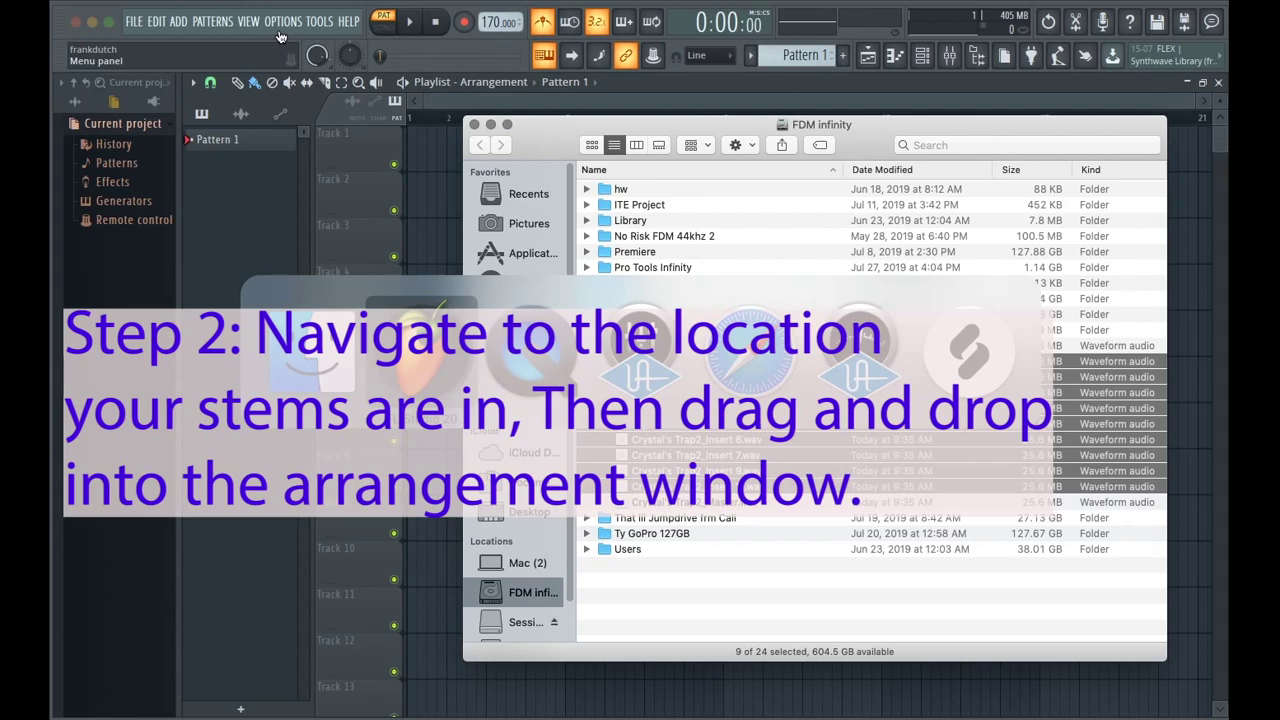
key(super+Tab)
key(super+Tab)
key(super+Tab)
key(super+Tab)
key(super+Tab)
key(super+Tab)
key(super+Tab)
key(super+Tab)
key(super+Tab)
key(super+Tab)
key(super+Tab)
key(super+Tab)
key(super+Tab)
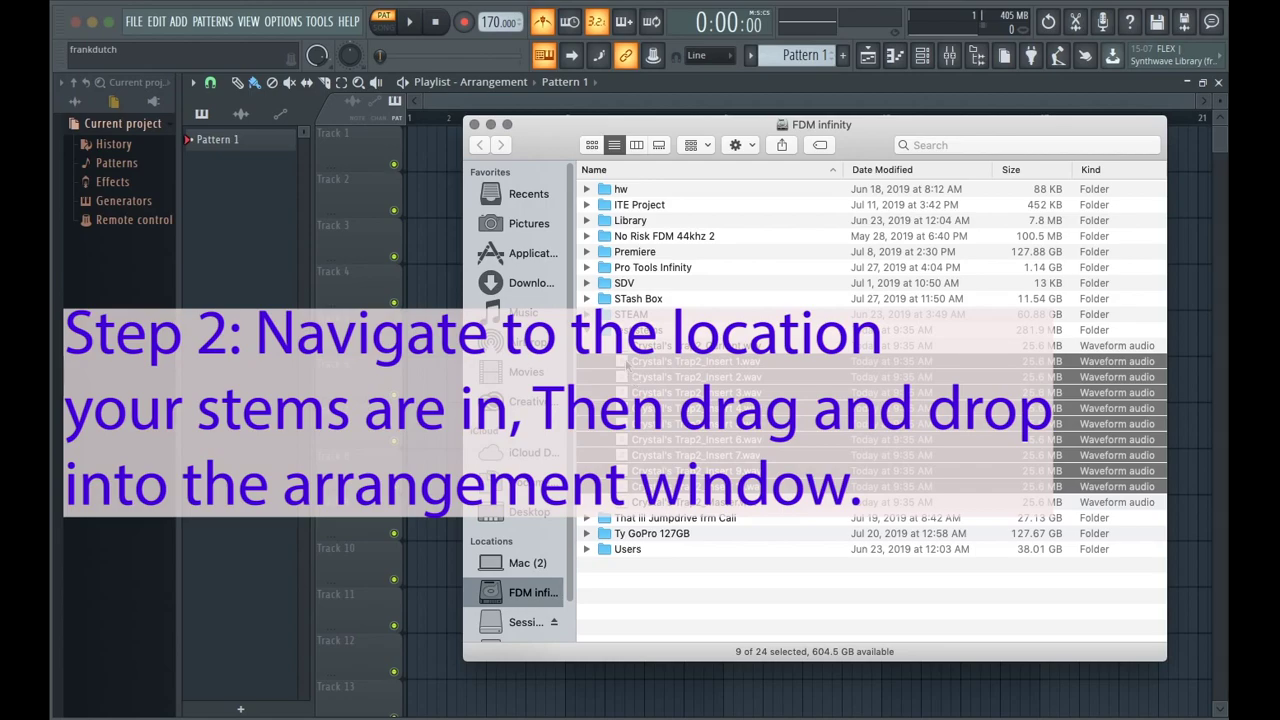
click(627, 362)
mouse_move(620, 364)
mouse_down()
mouse_move(356, 310)
mouse_move(611, 365)
mouse_up()
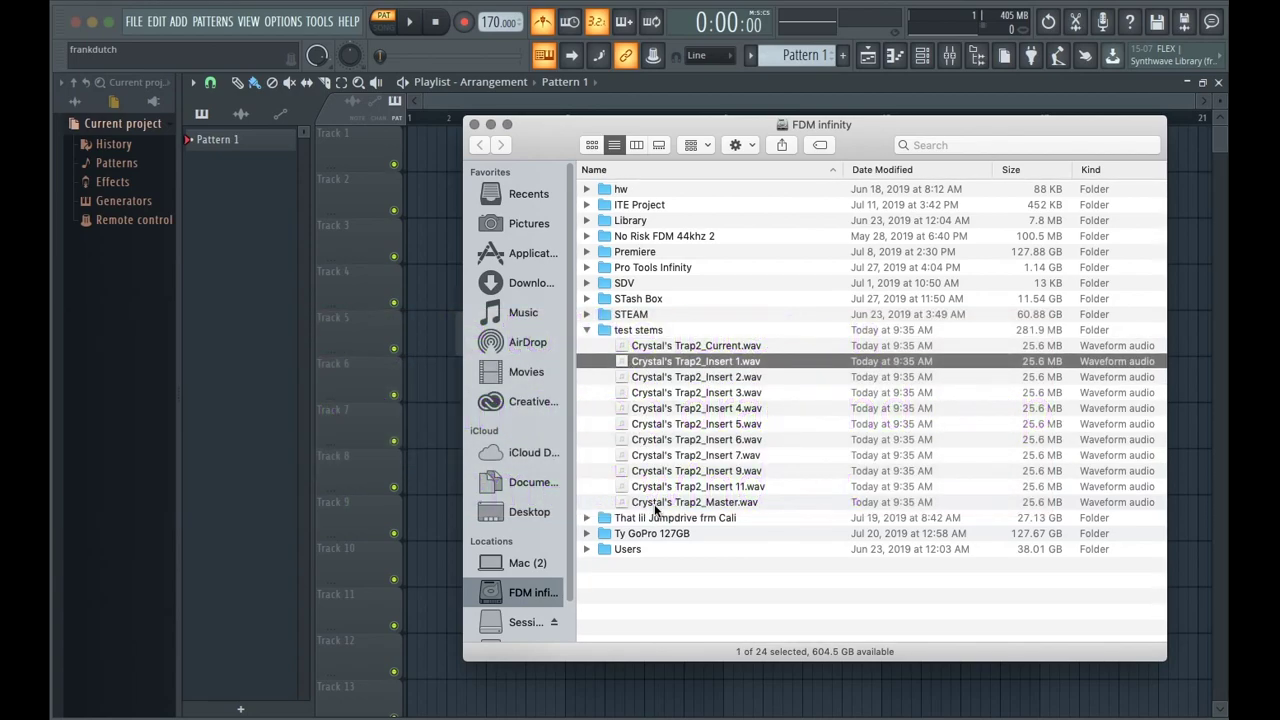
shift+click(647, 487)
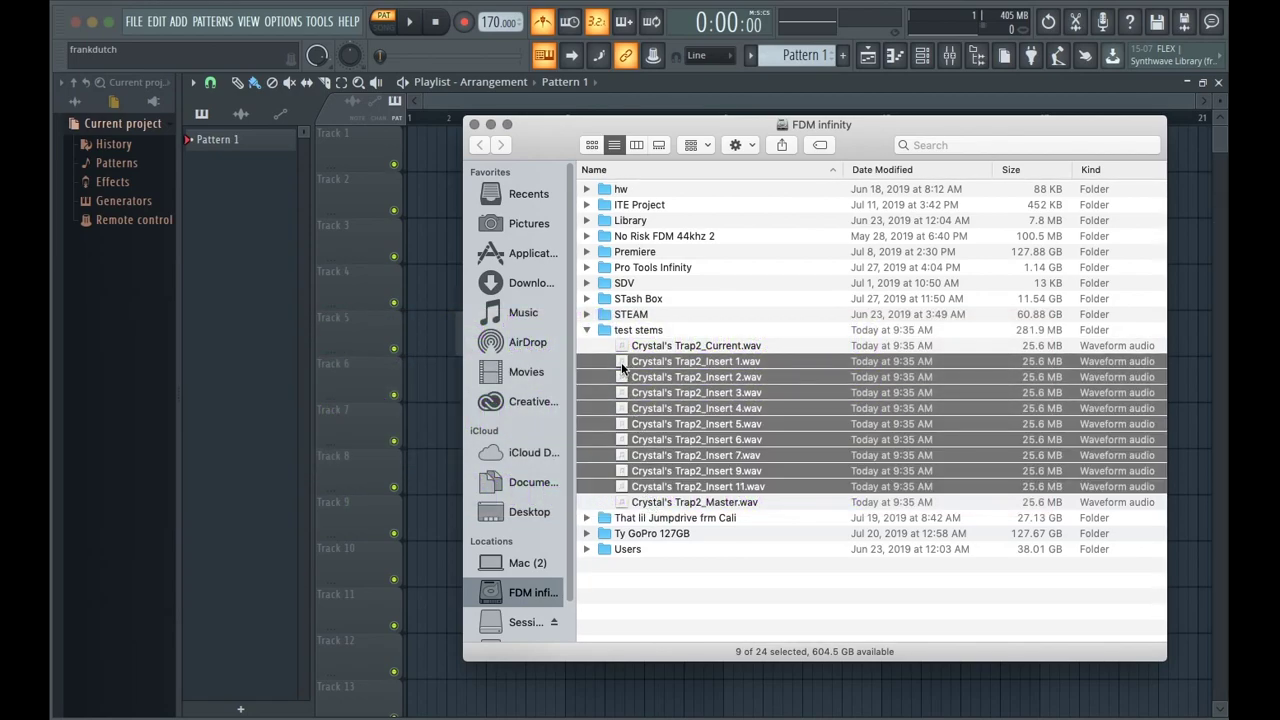
drag(606, 368, 210, 193)
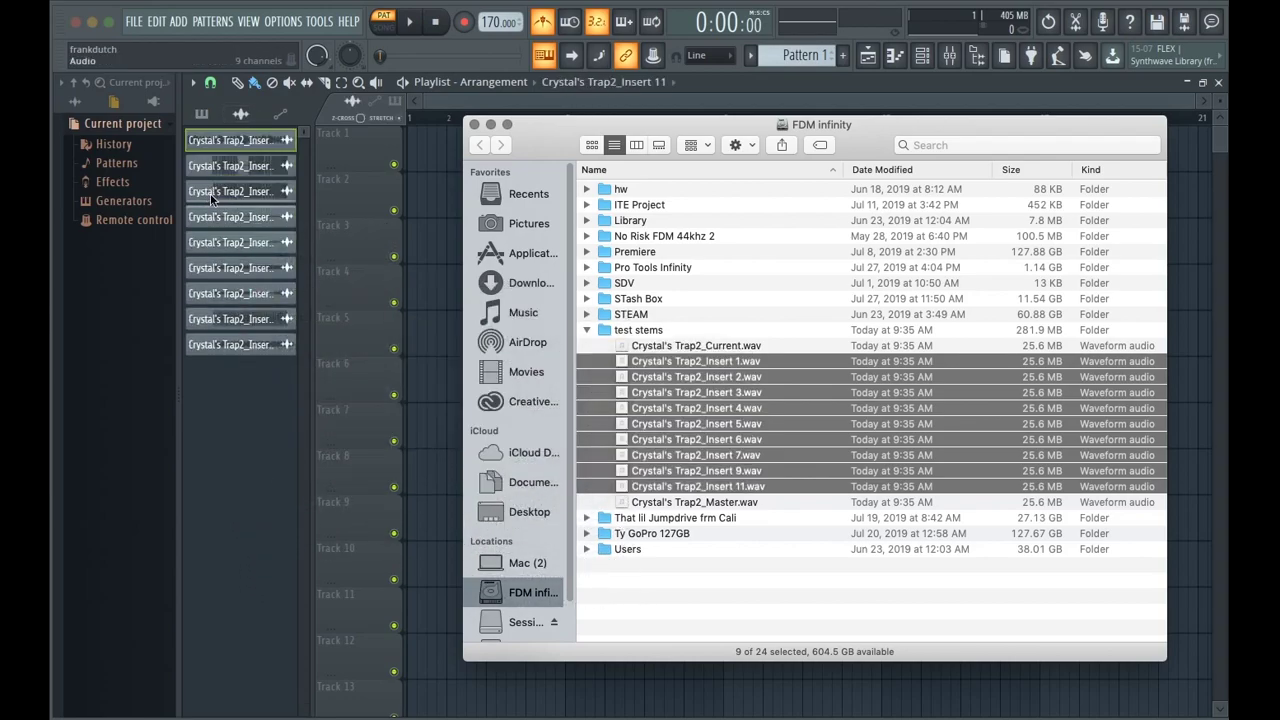
- Place all nine imported Insert stem clips on playlist tracks 1–9, starting at bar 1
click(254, 412)
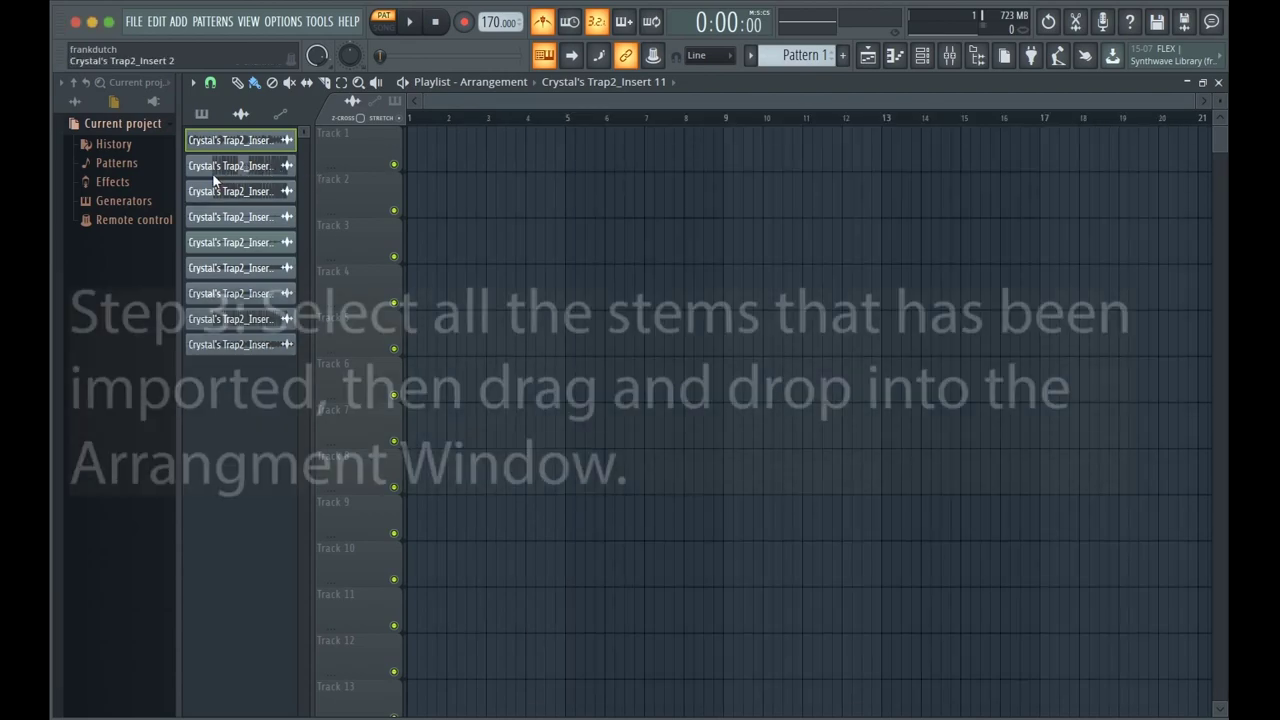
click(224, 143)
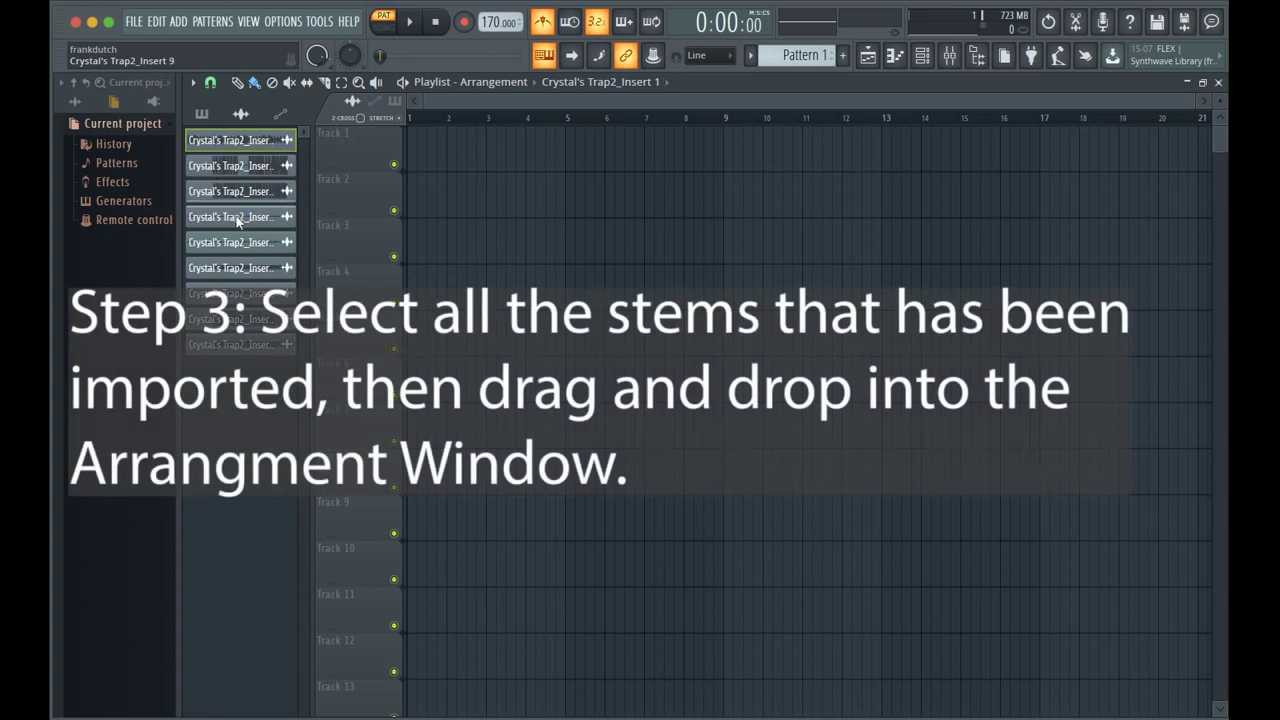
shift+click(248, 343)
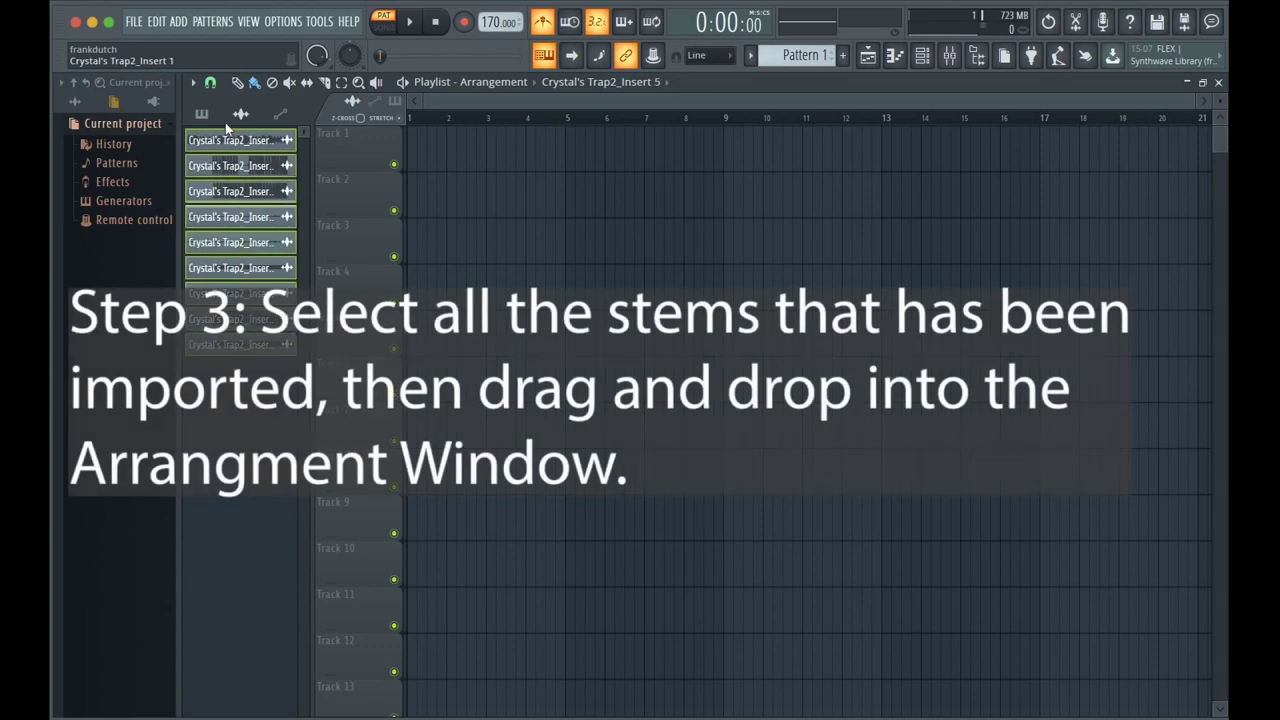
drag(228, 140, 451, 171)
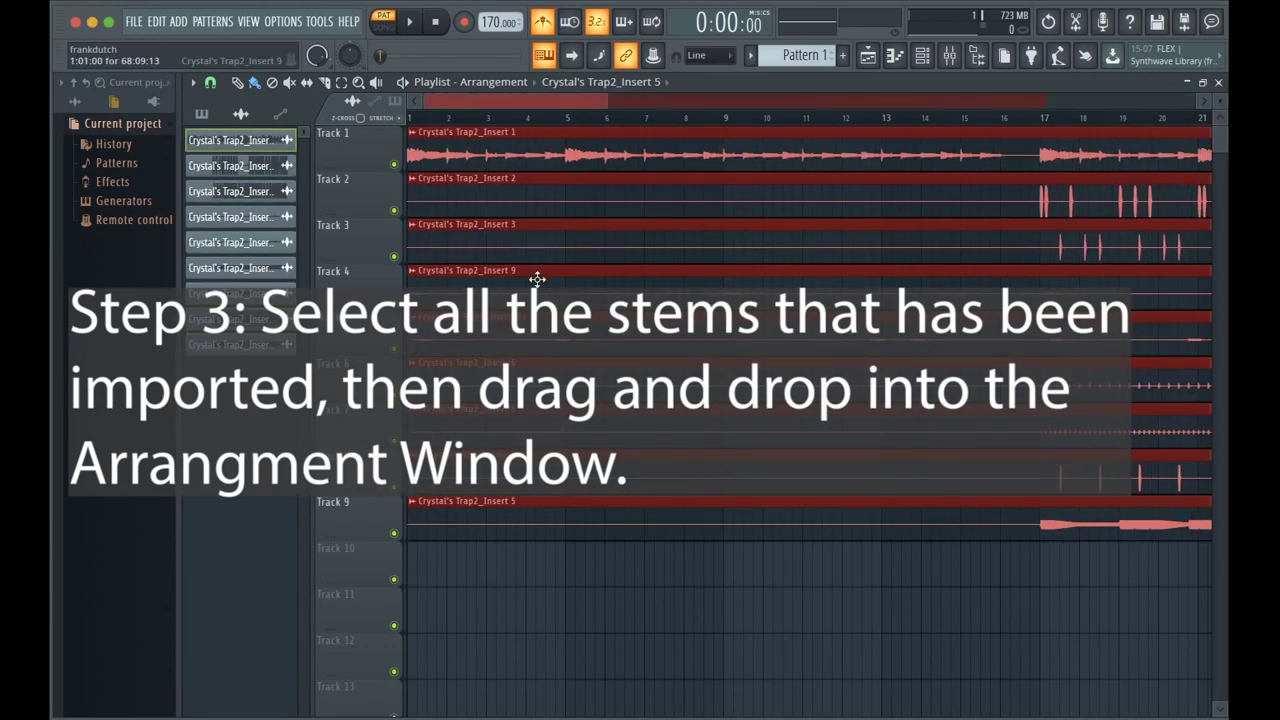
- Set playlist snap to (none), keep the clips at bar 1, and zoom out to about bar 65
click(194, 84)
mouse_move(211, 150)
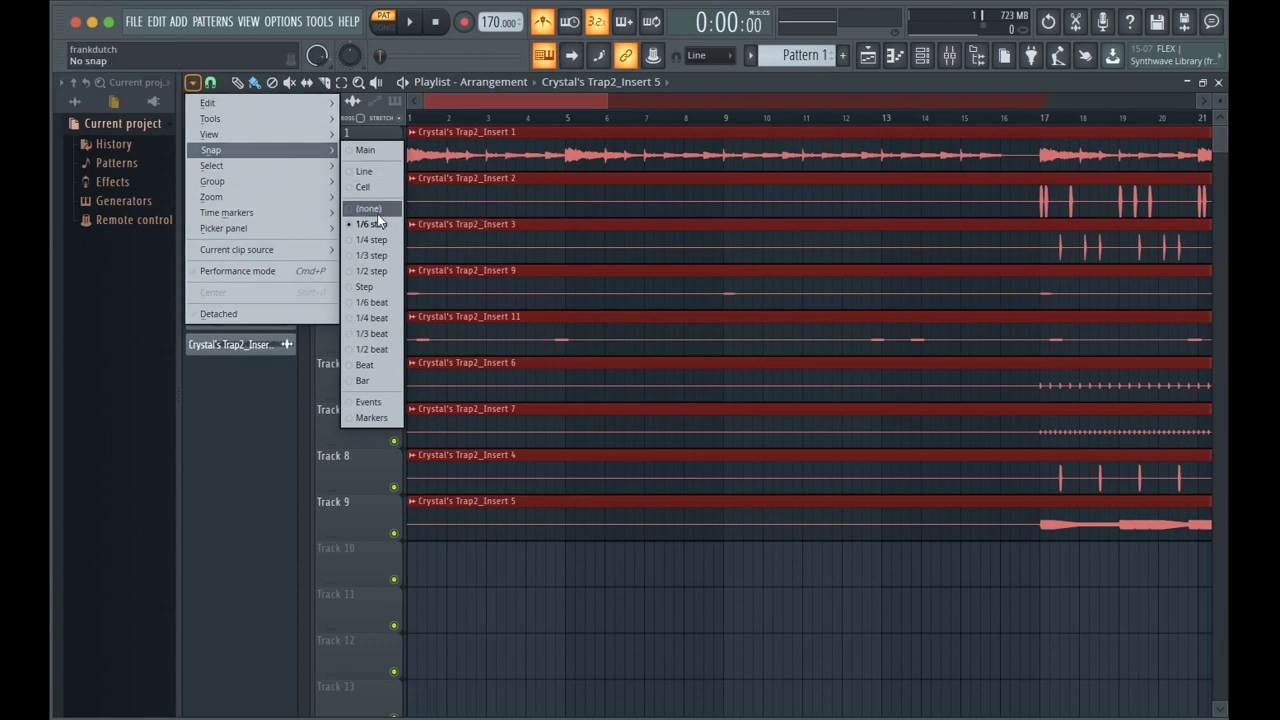
click(363, 381)
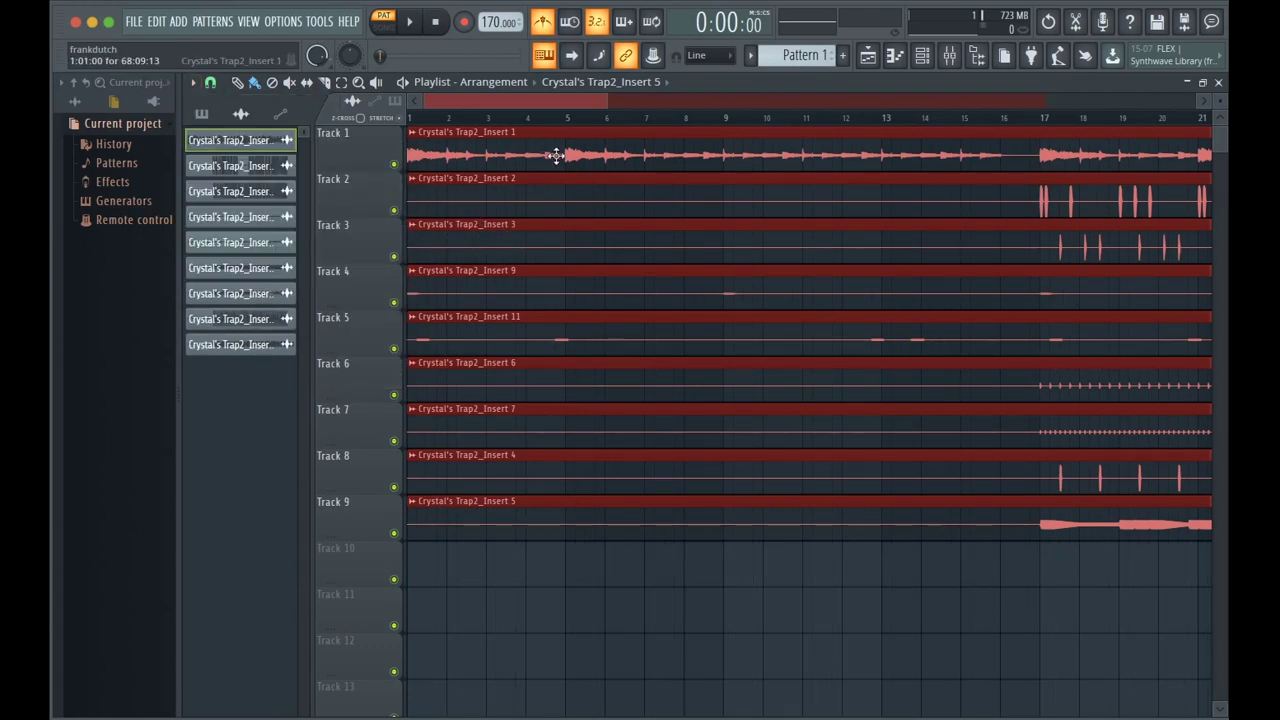
mouse_move(571, 163)
mouse_down()
mouse_move(614, 163)
mouse_move(569, 163)
mouse_up()
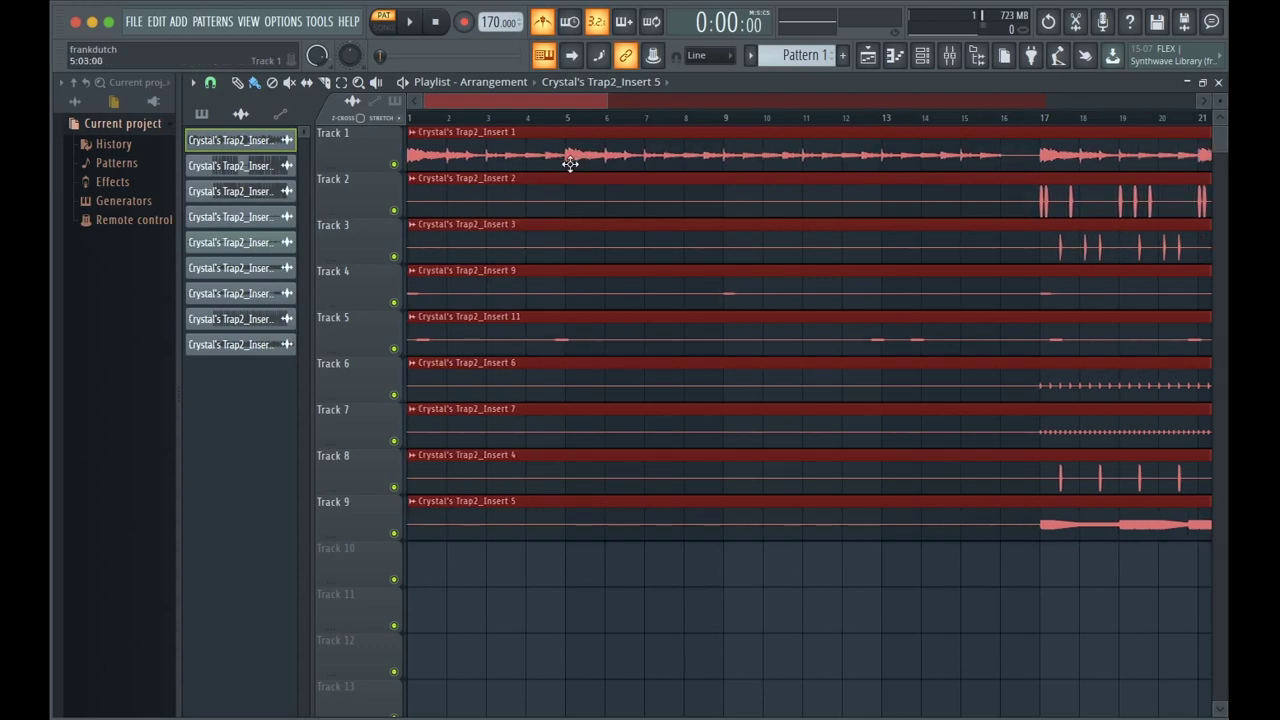
drag(600, 98, 1105, 127)
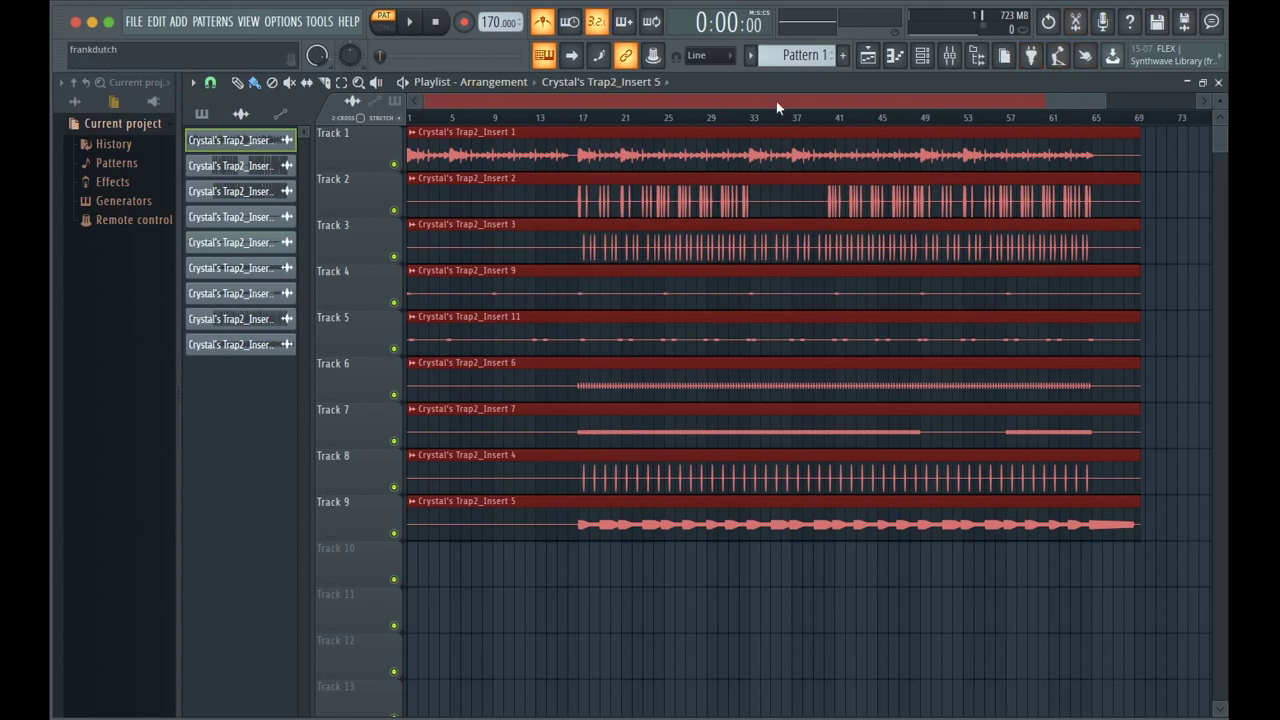
- Set the Insert 1 sample's time stretching mode to Stretch from the Channel rack
click(922, 55)
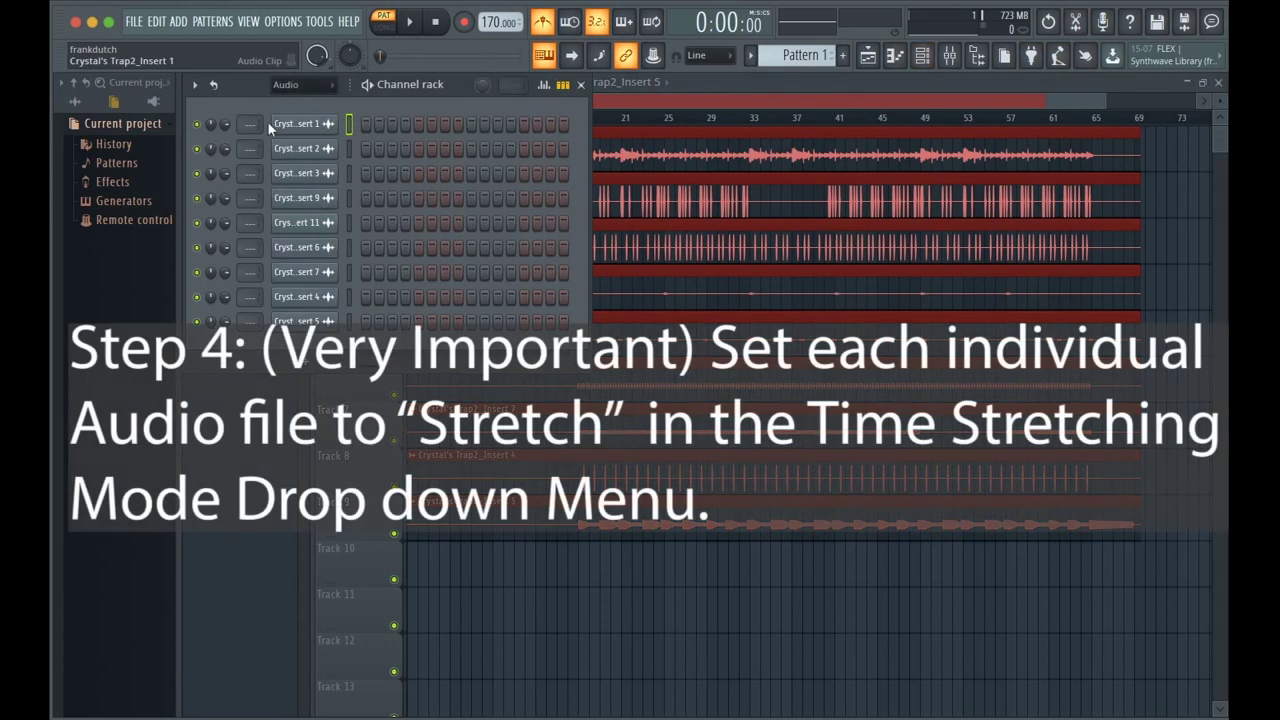
click(292, 124)
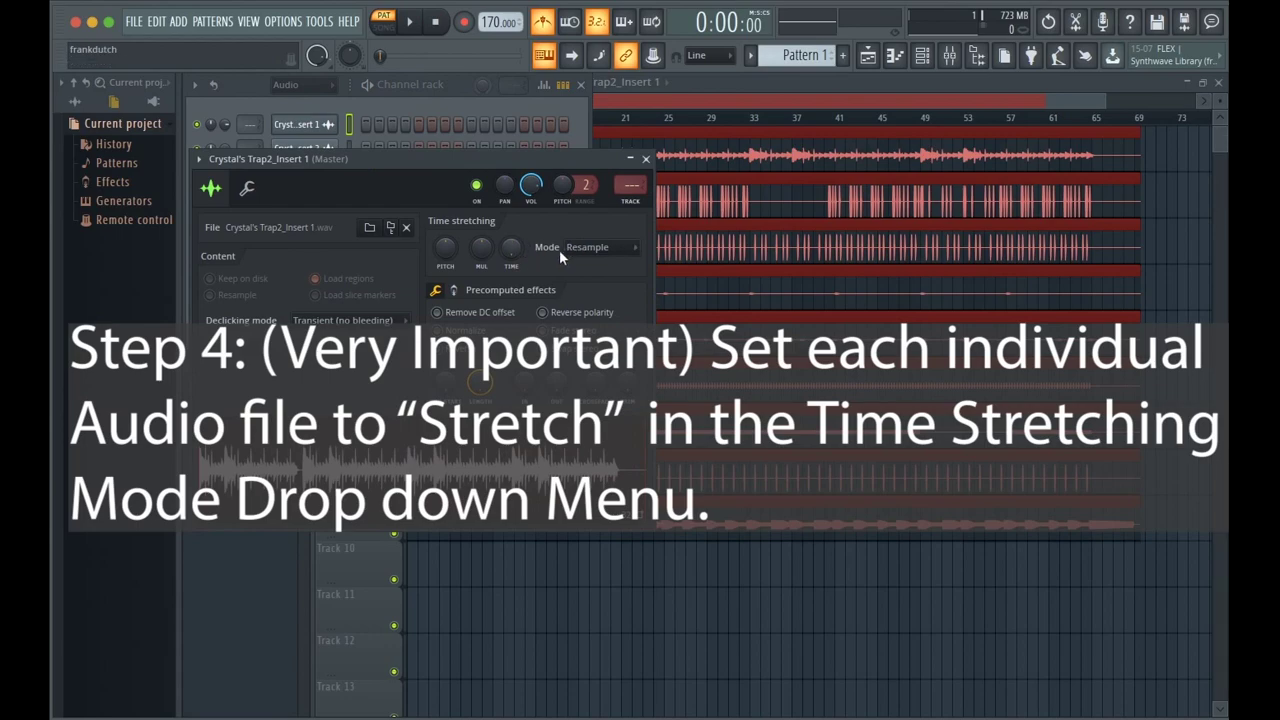
drag(463, 159, 566, 329)
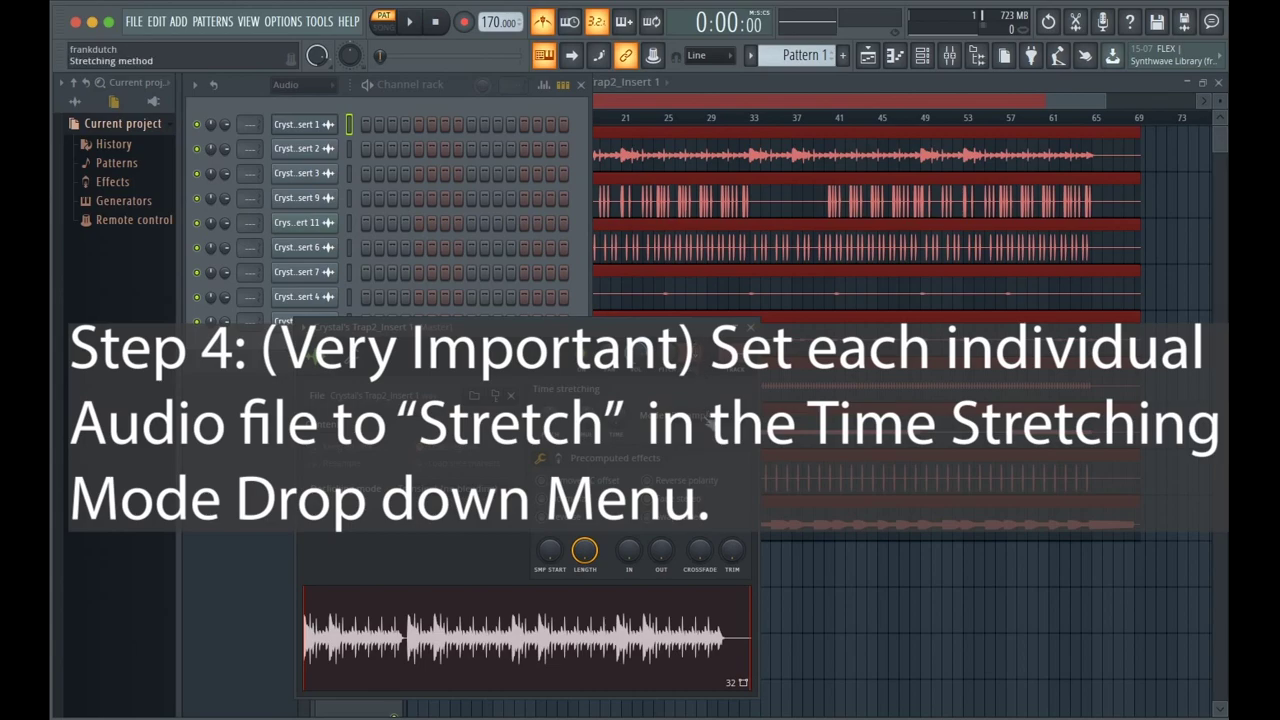
click(705, 415)
click(683, 467)
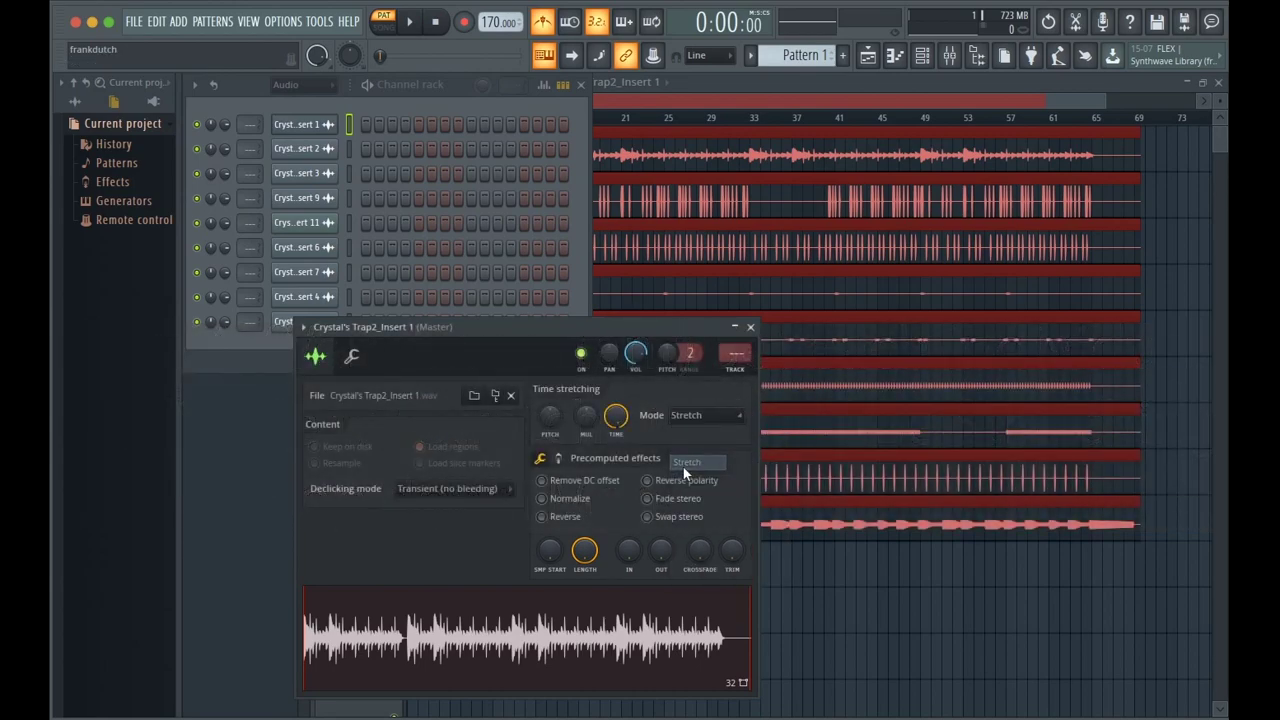
click(346, 148)
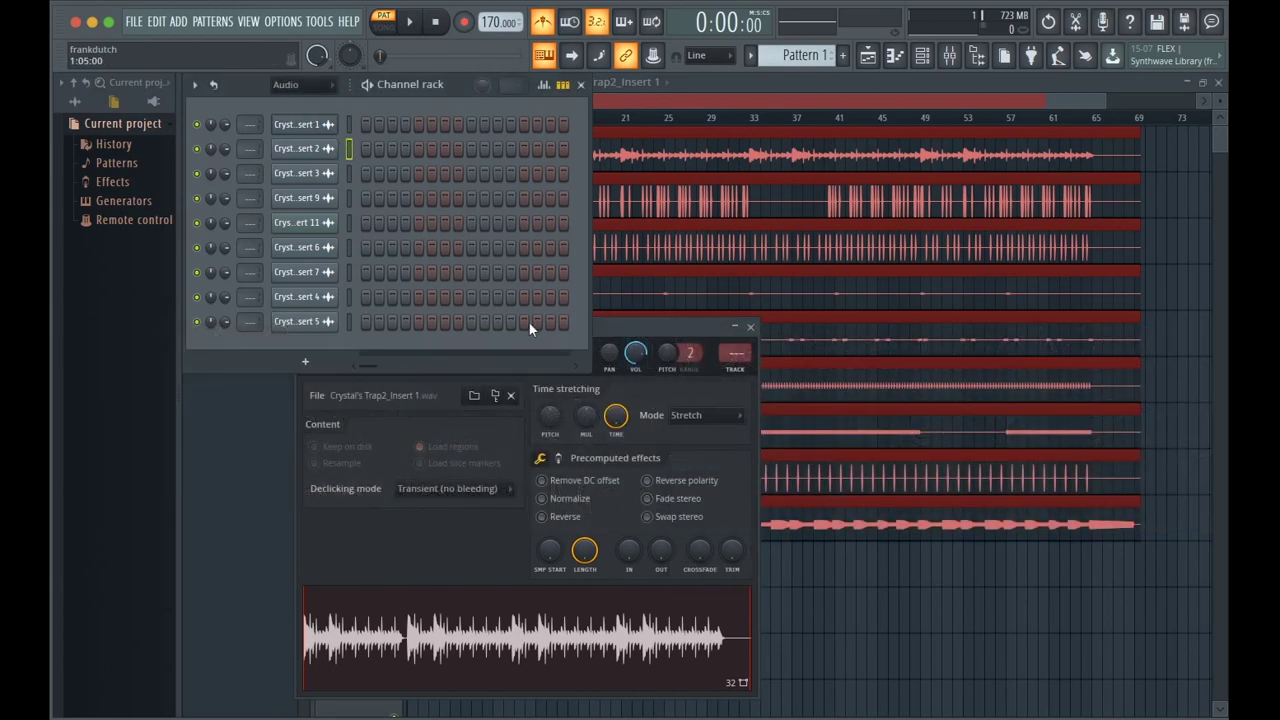
click(690, 416)
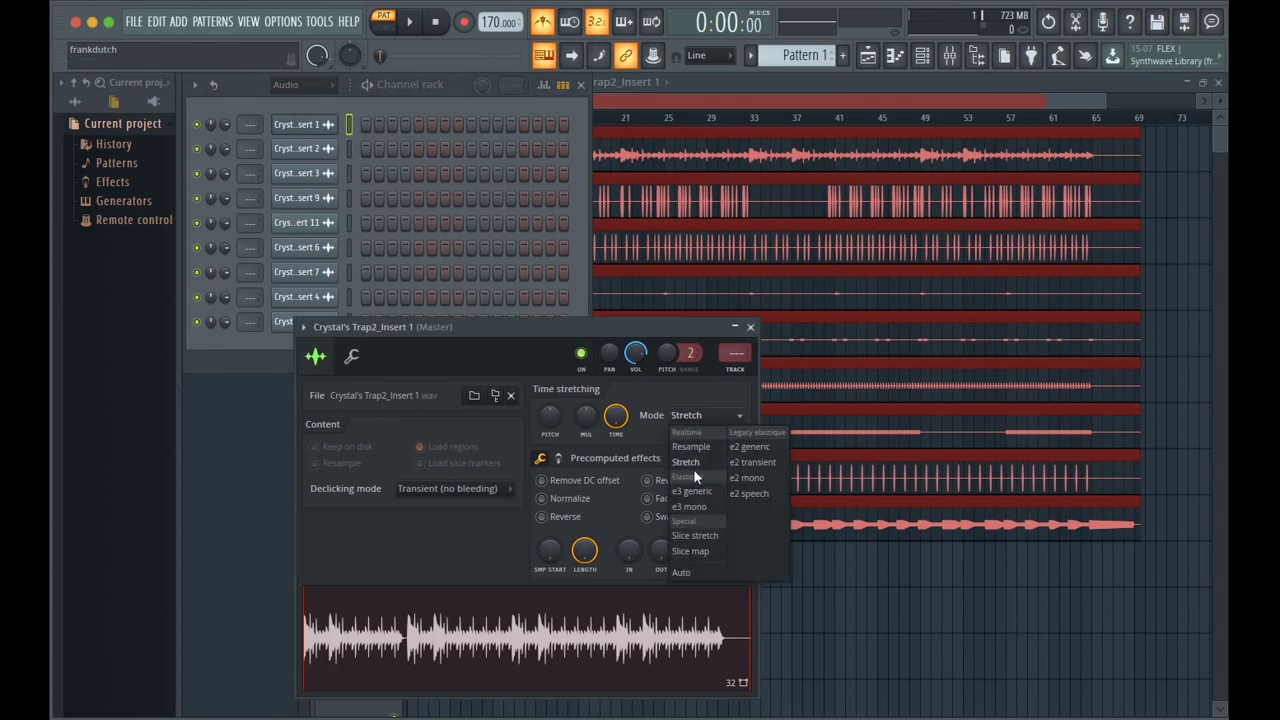
click(689, 464)
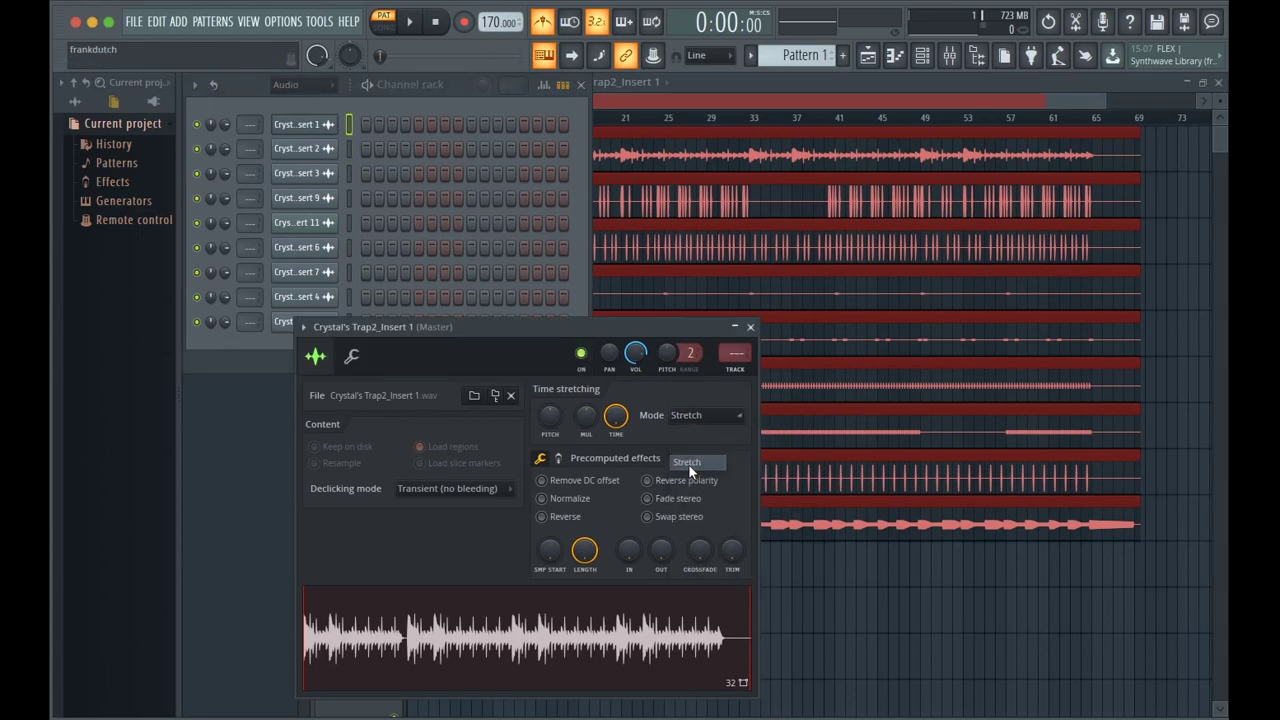
- Set Insert 3 and Insert 2 time stretching to Stretch
click(305, 174)
click(630, 290)
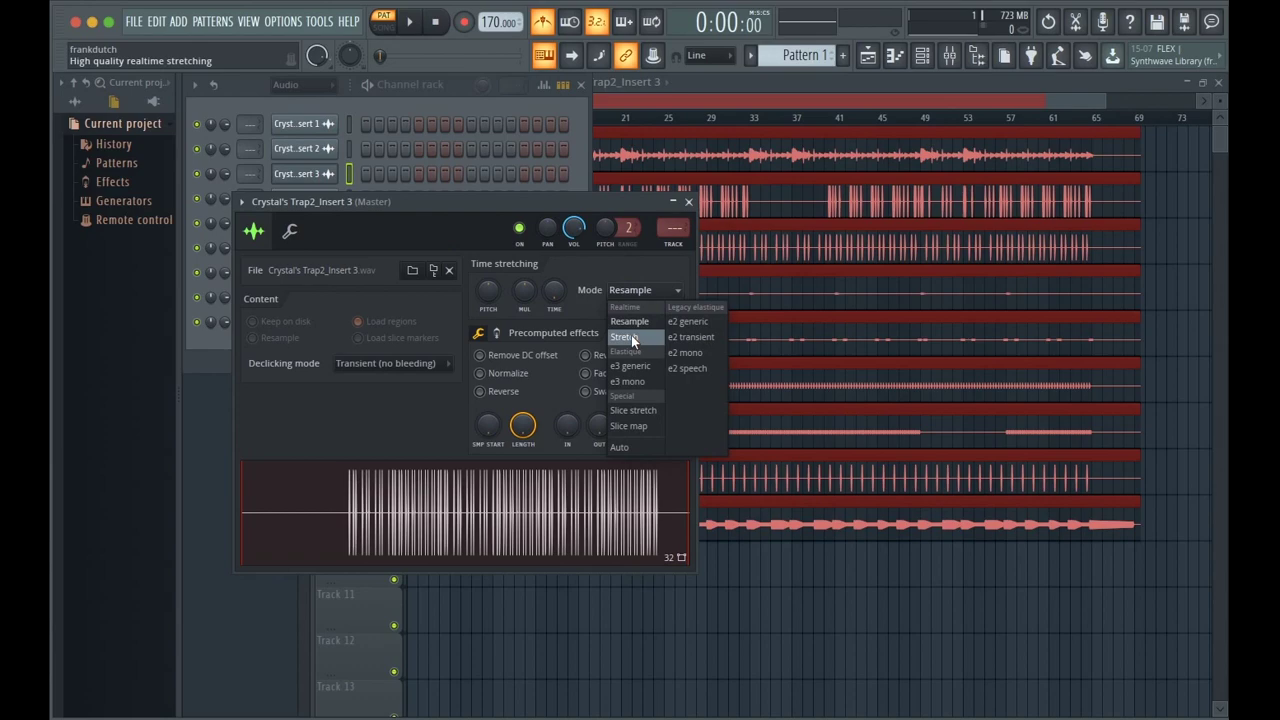
click(631, 336)
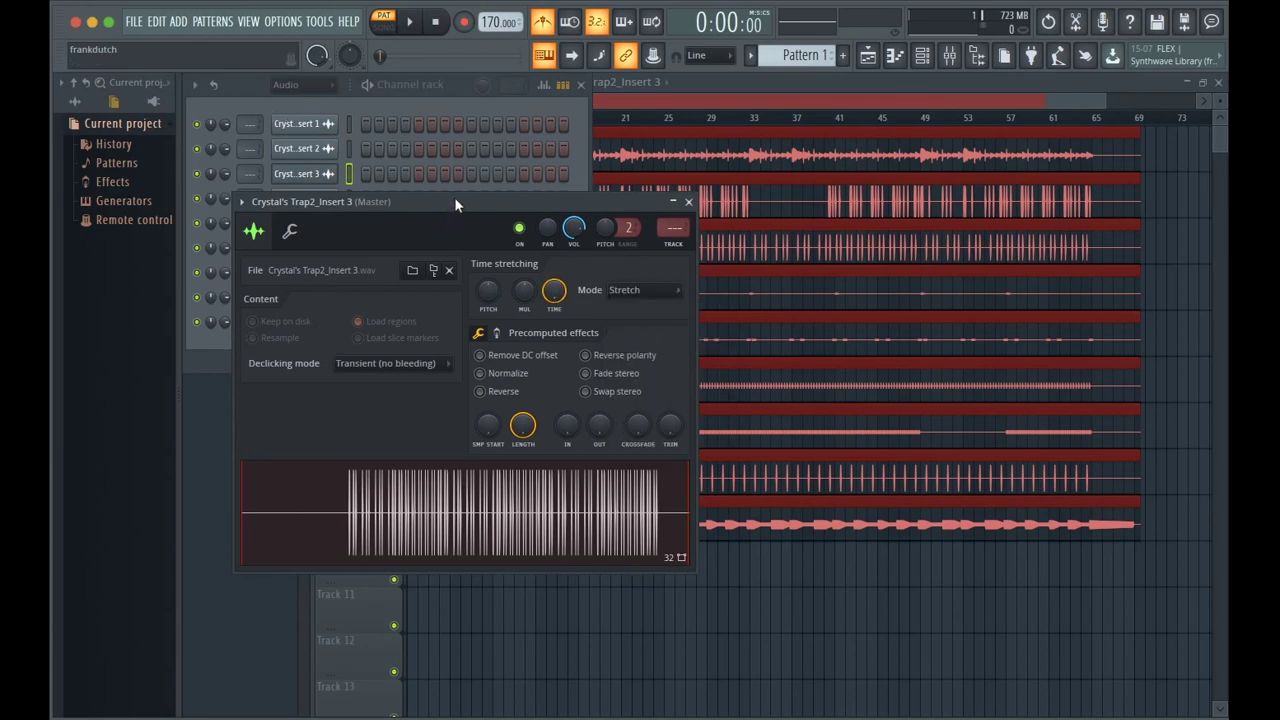
drag(454, 199, 580, 316)
click(336, 150)
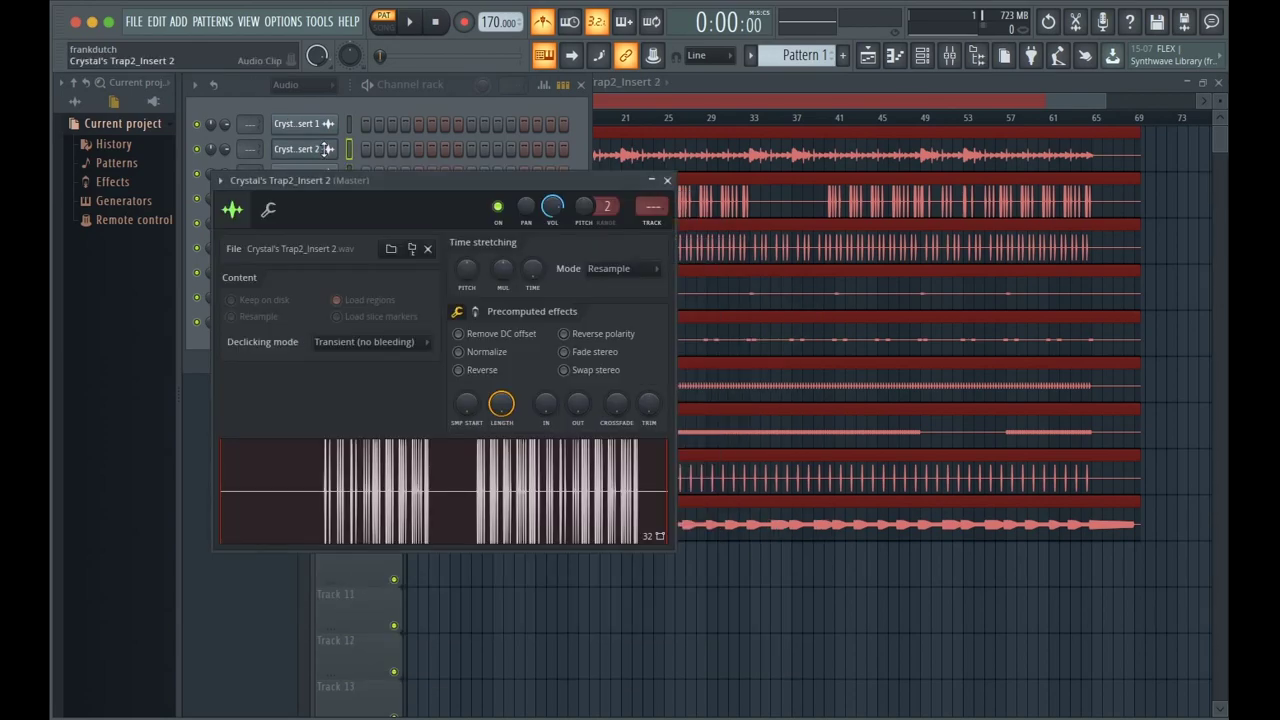
click(614, 268)
click(621, 316)
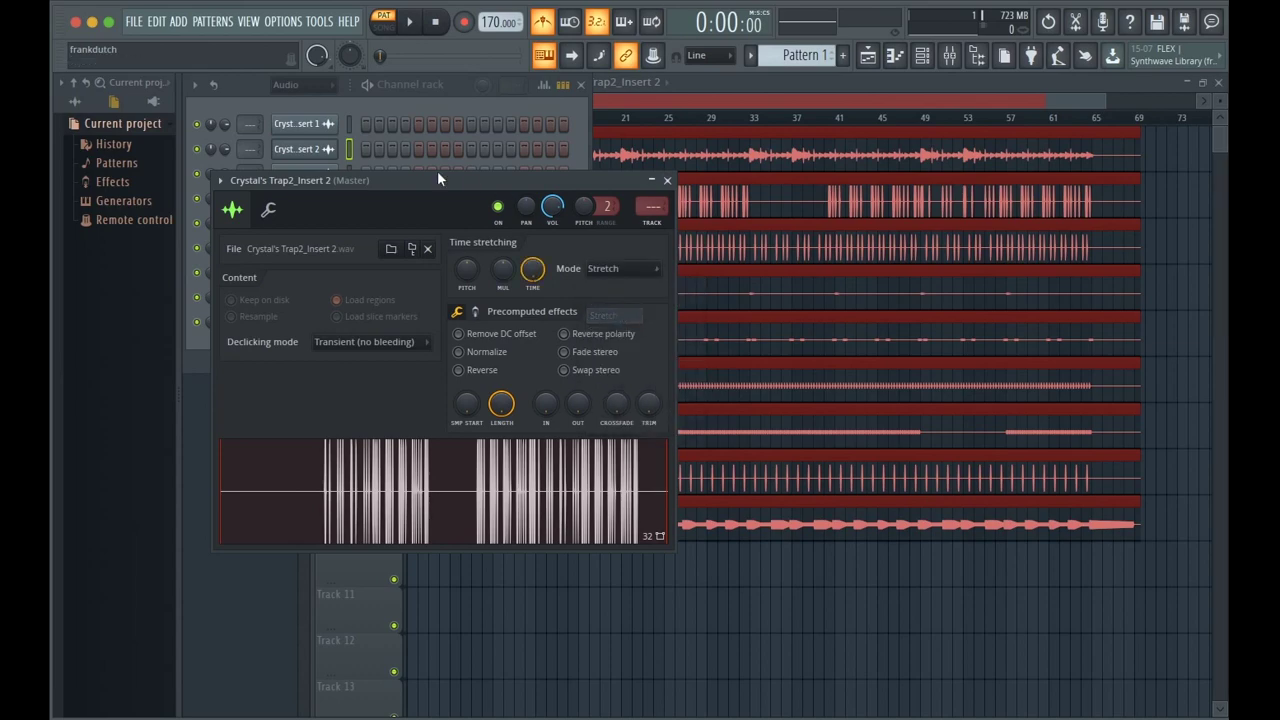
drag(387, 180, 528, 302)
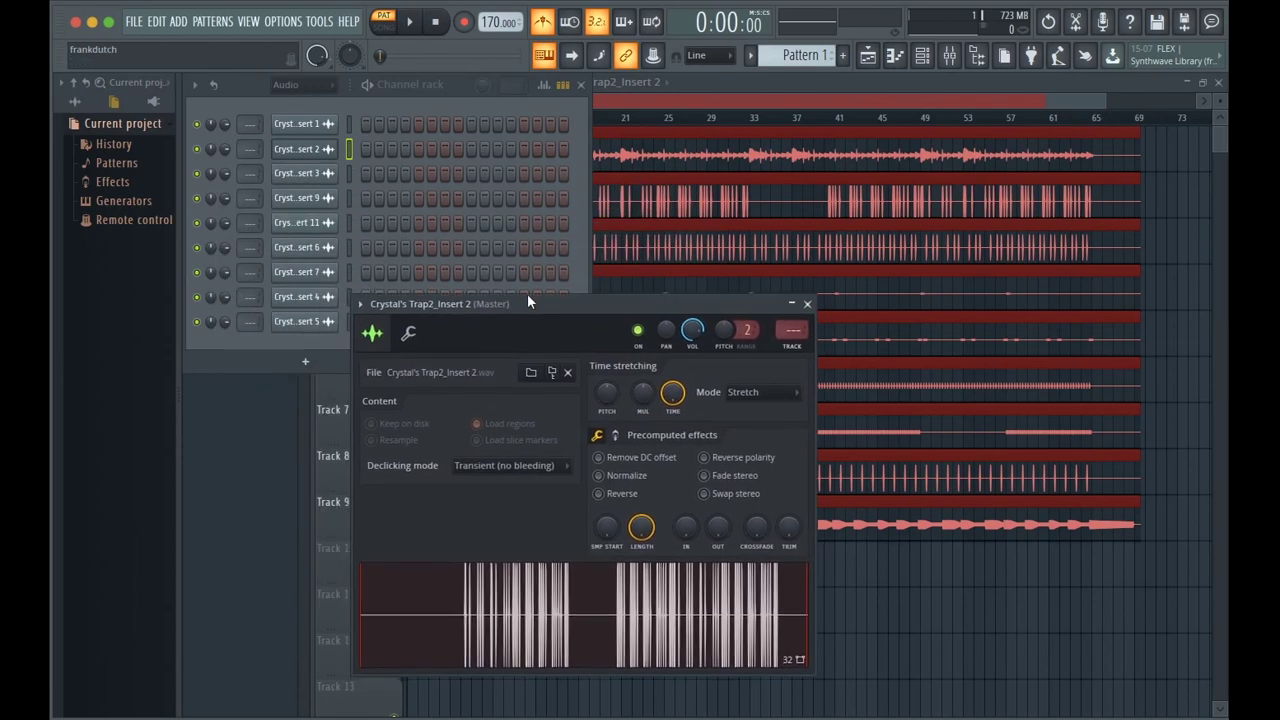
- Set Insert 9 and Insert 11 time stretching to Stretch
click(302, 198)
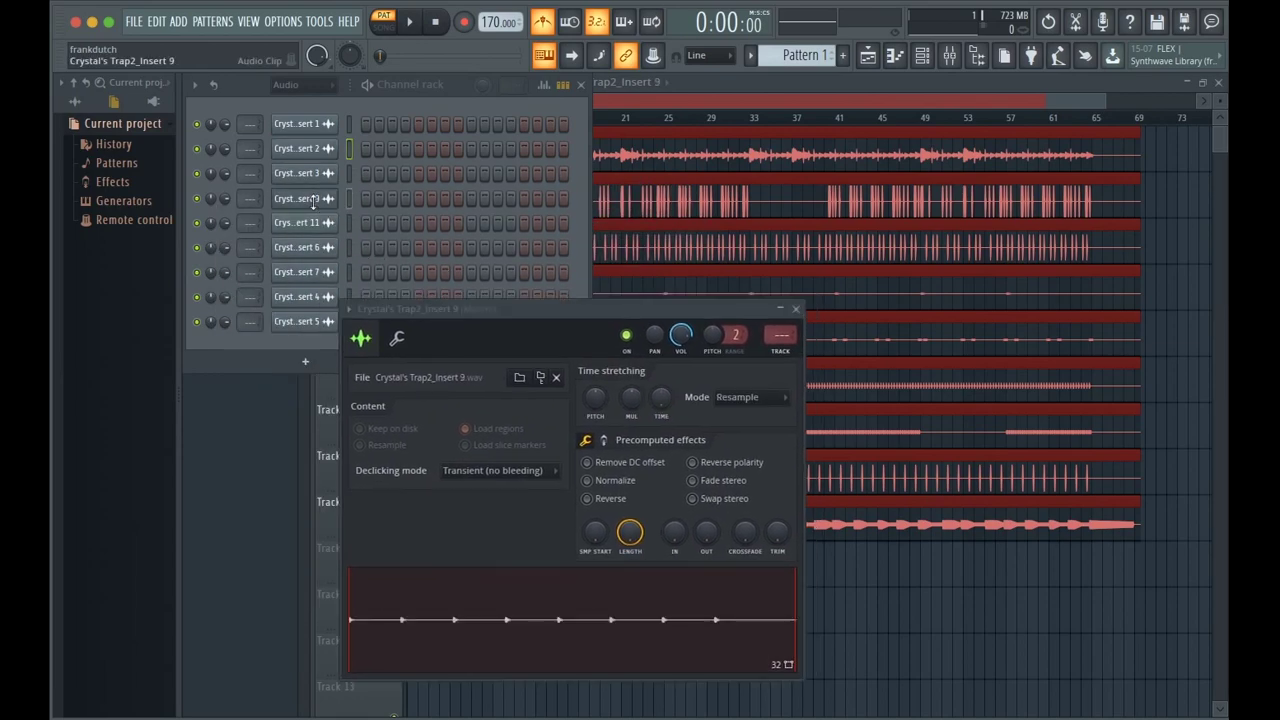
click(740, 397)
click(738, 447)
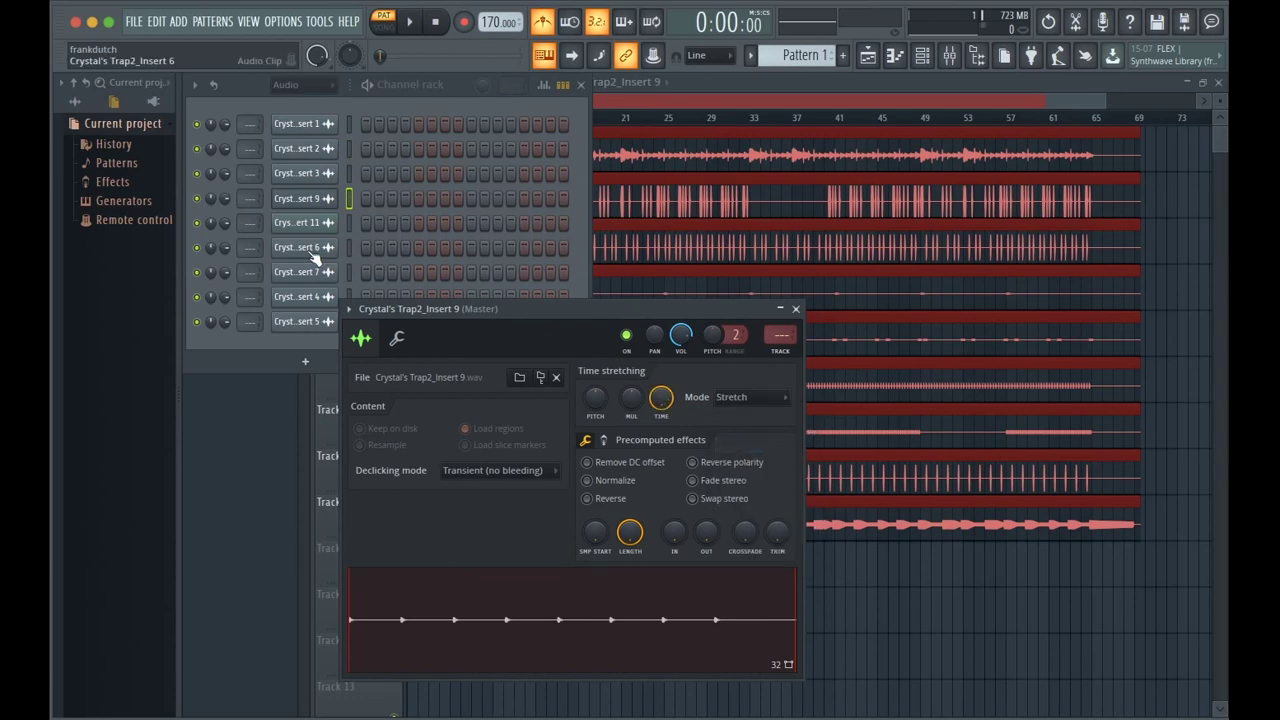
drag(517, 308, 668, 344)
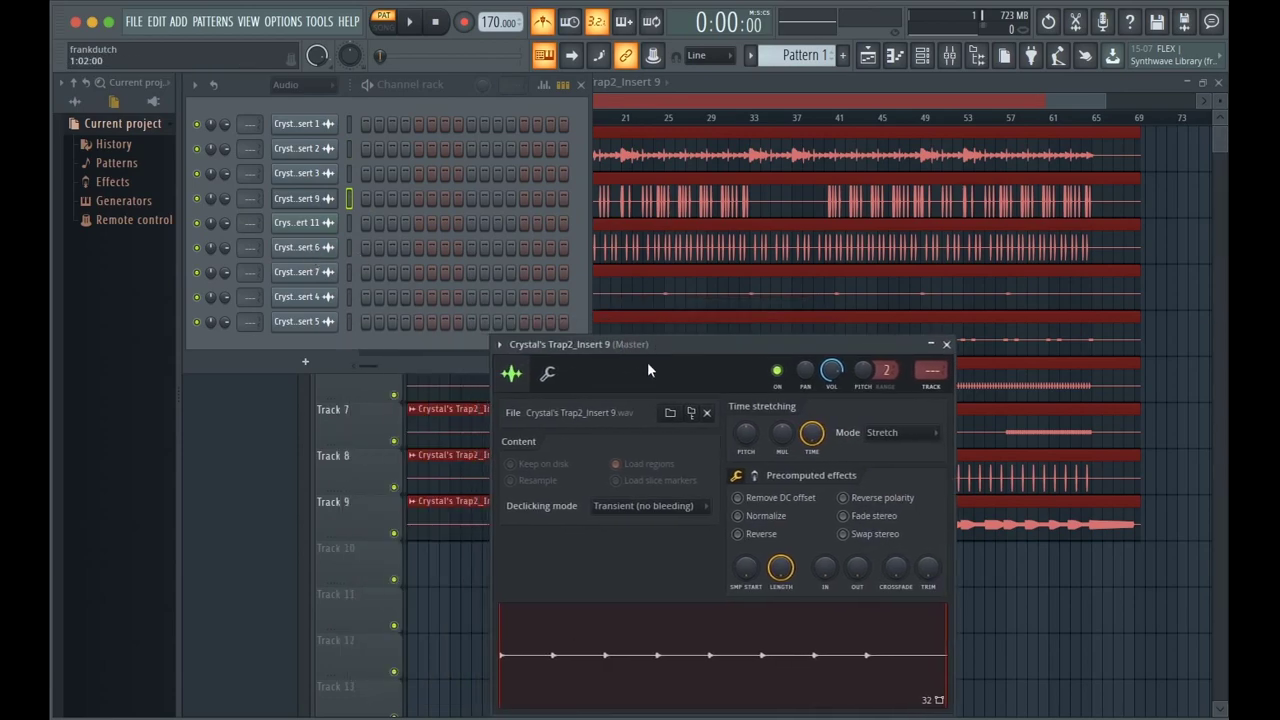
click(882, 438)
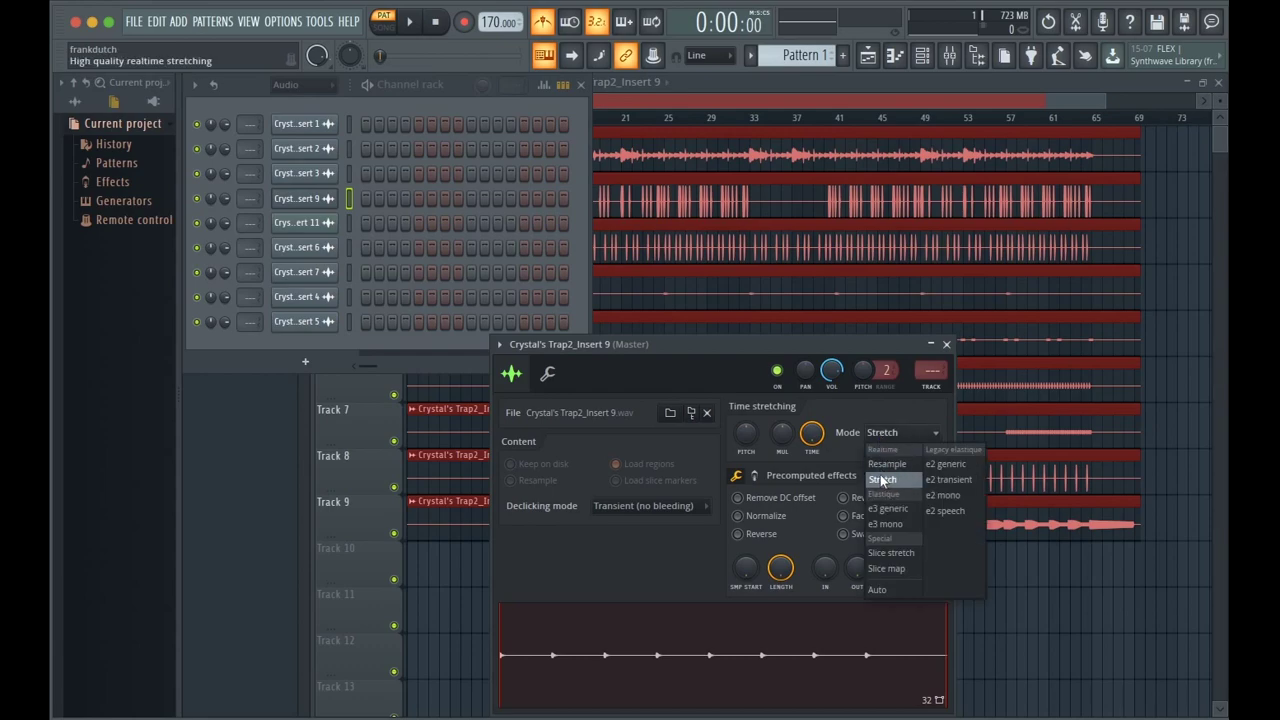
click(882, 481)
click(326, 223)
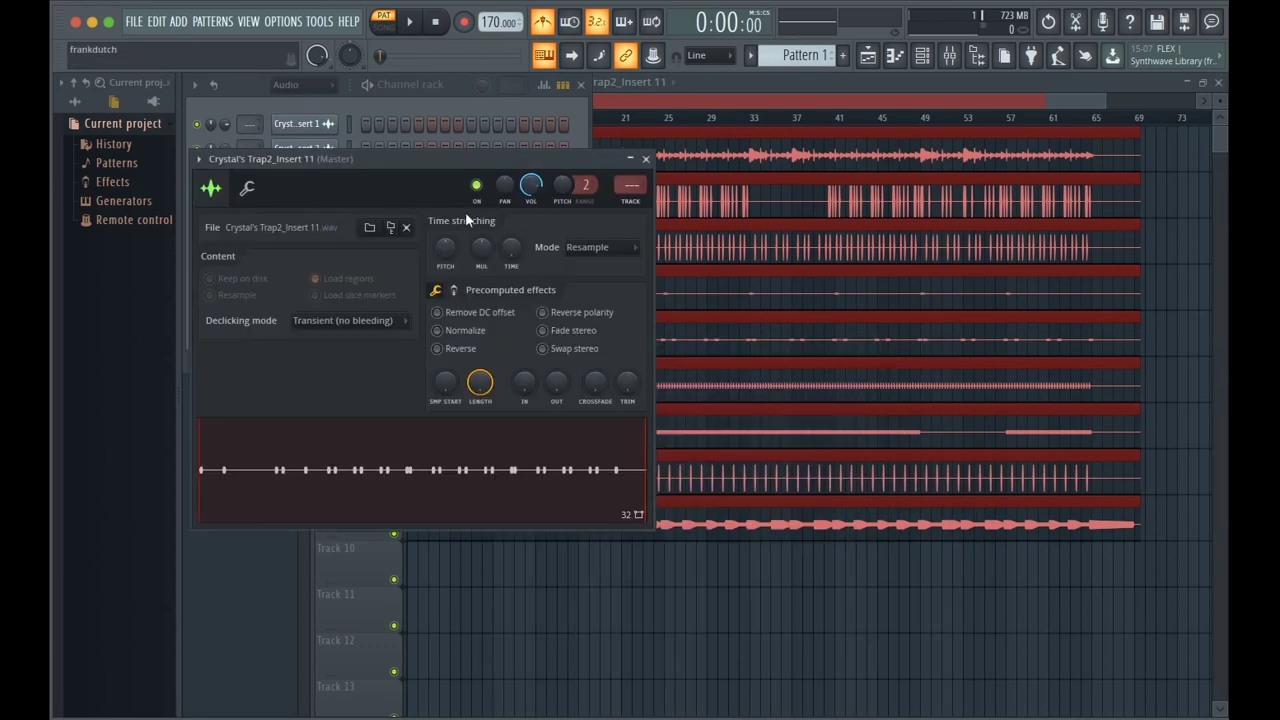
click(578, 256)
click(586, 294)
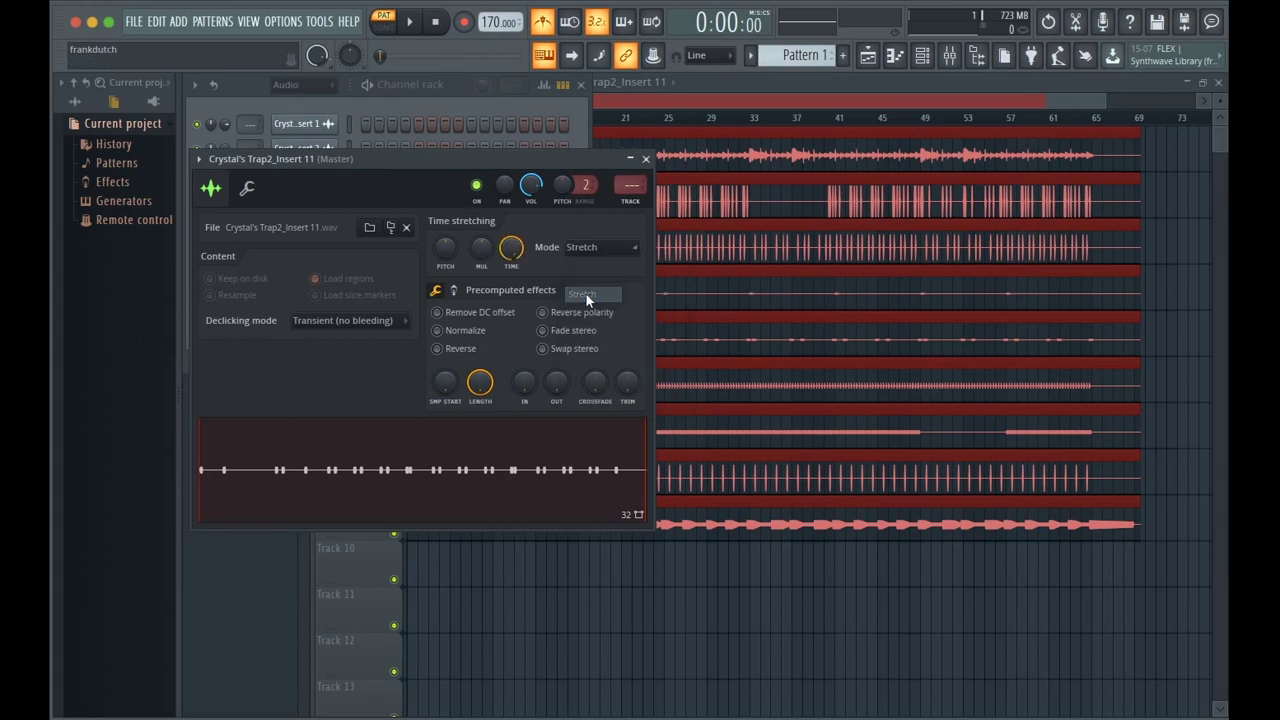
click(647, 160)
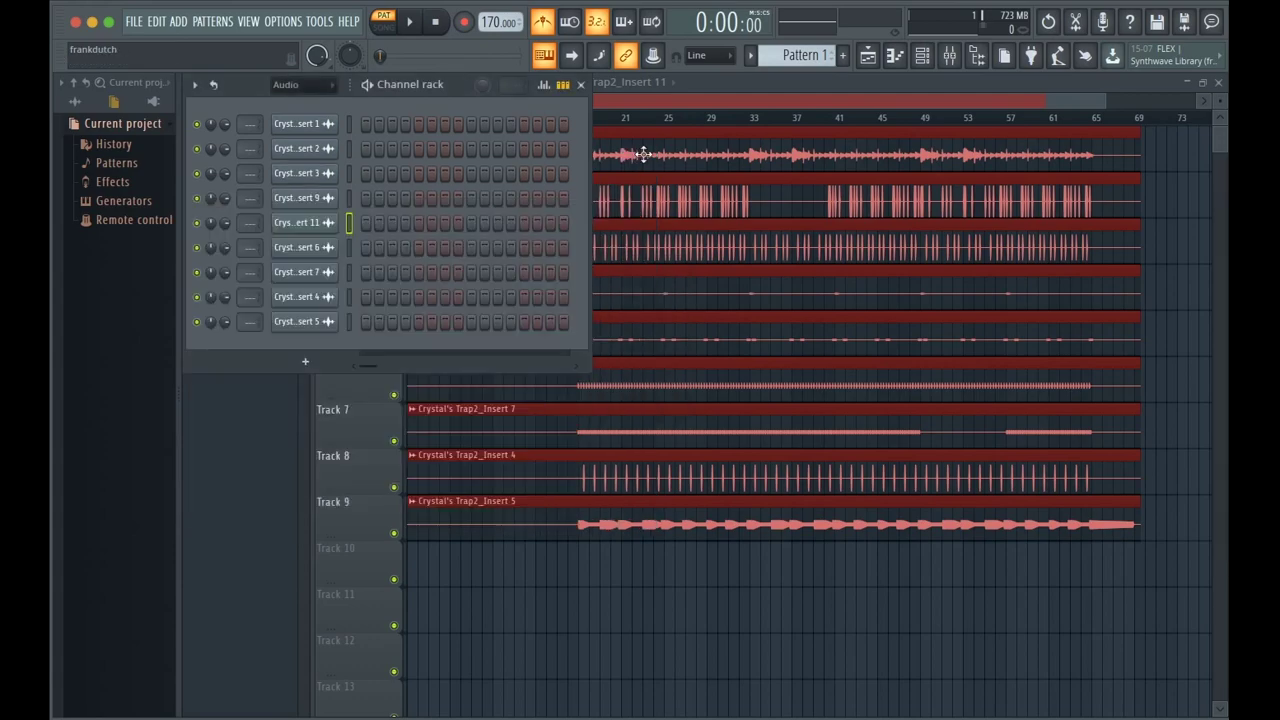
- Set Insert 6 and Insert 7 time stretching to Stretch
click(340, 248)
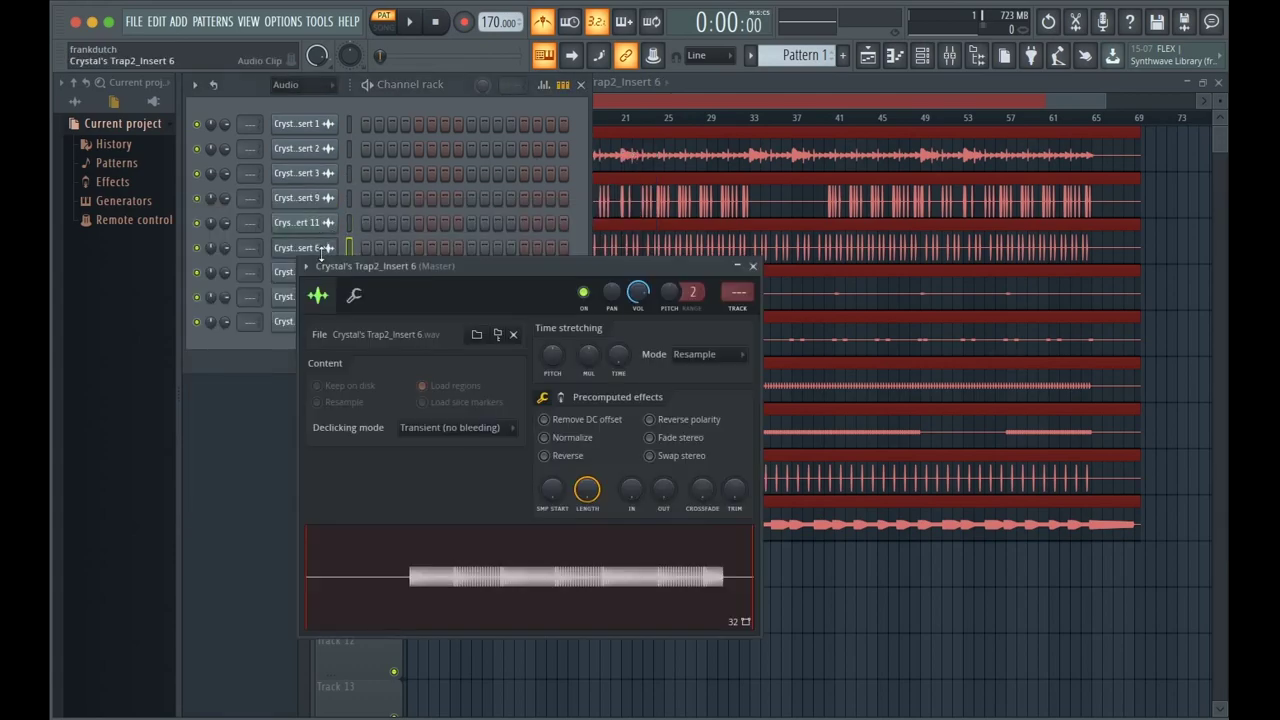
click(708, 354)
click(698, 402)
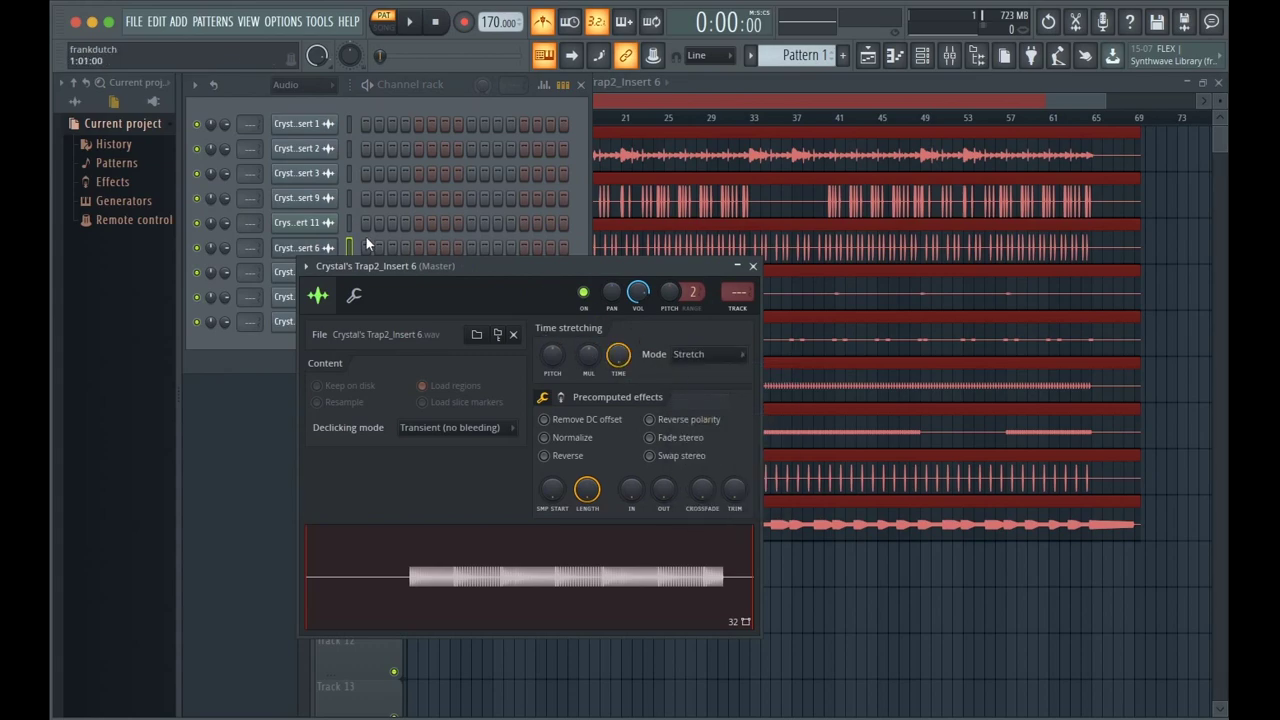
drag(489, 277, 632, 348)
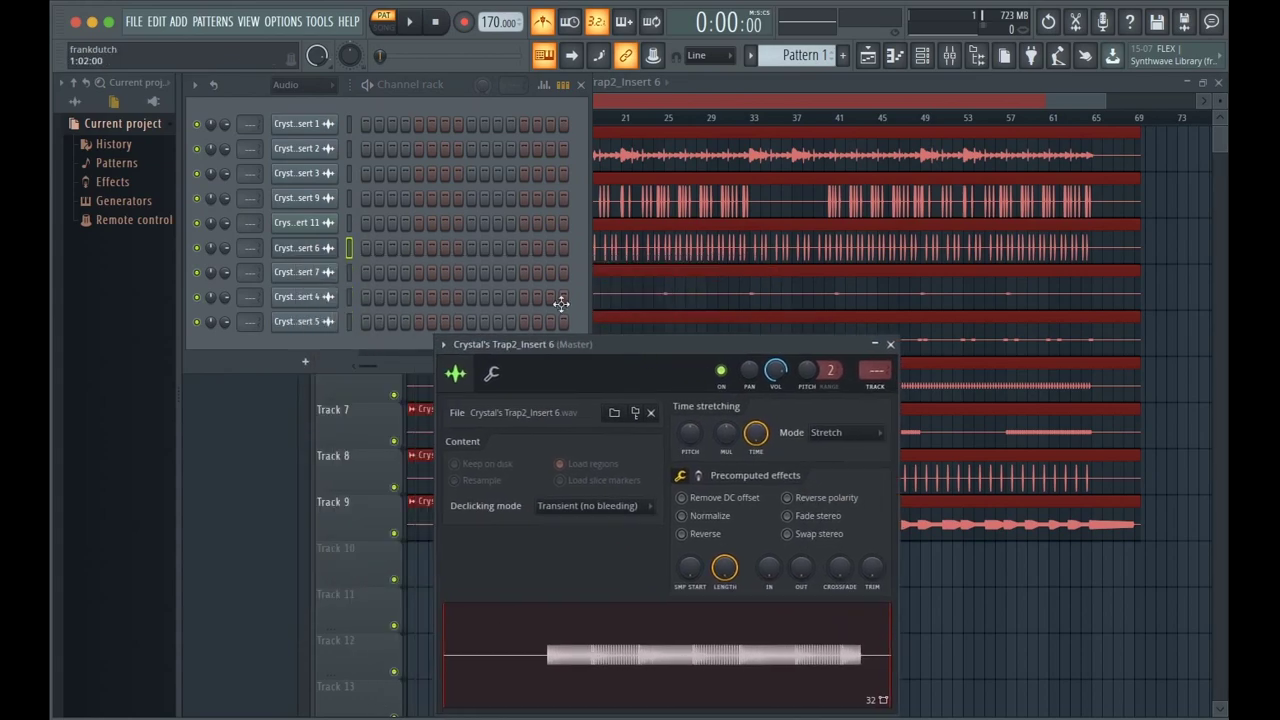
click(305, 271)
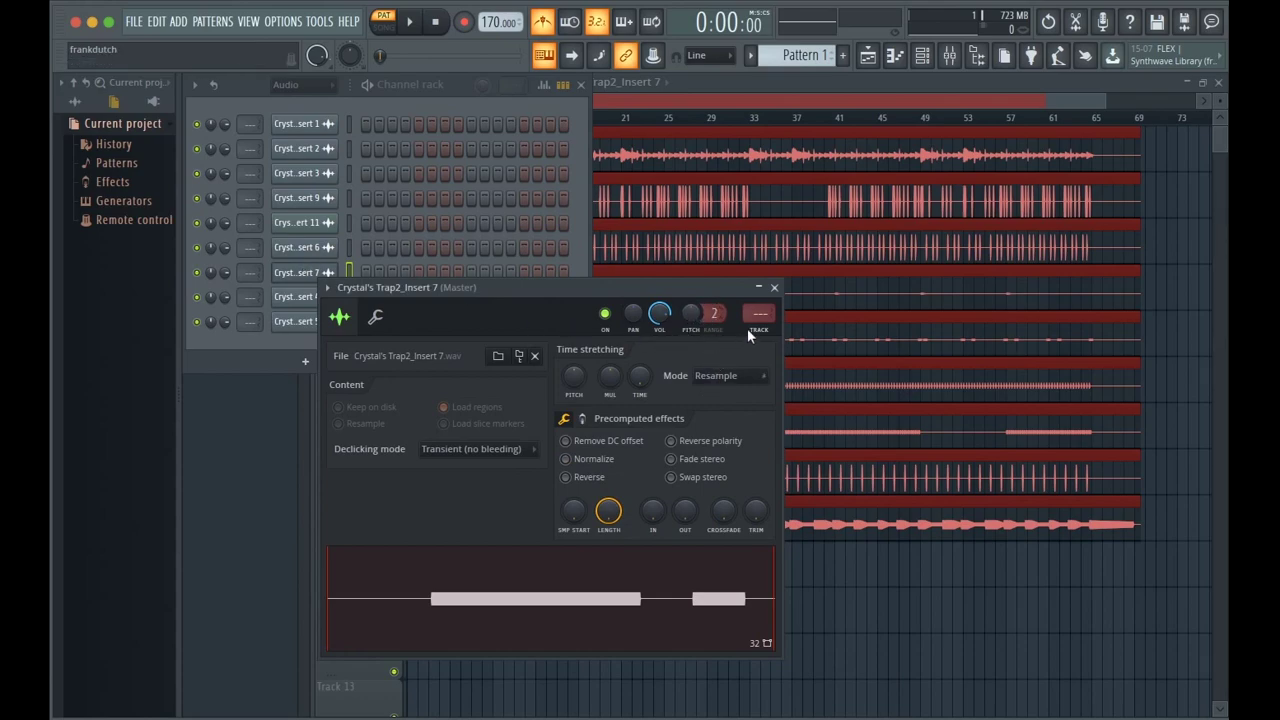
click(704, 378)
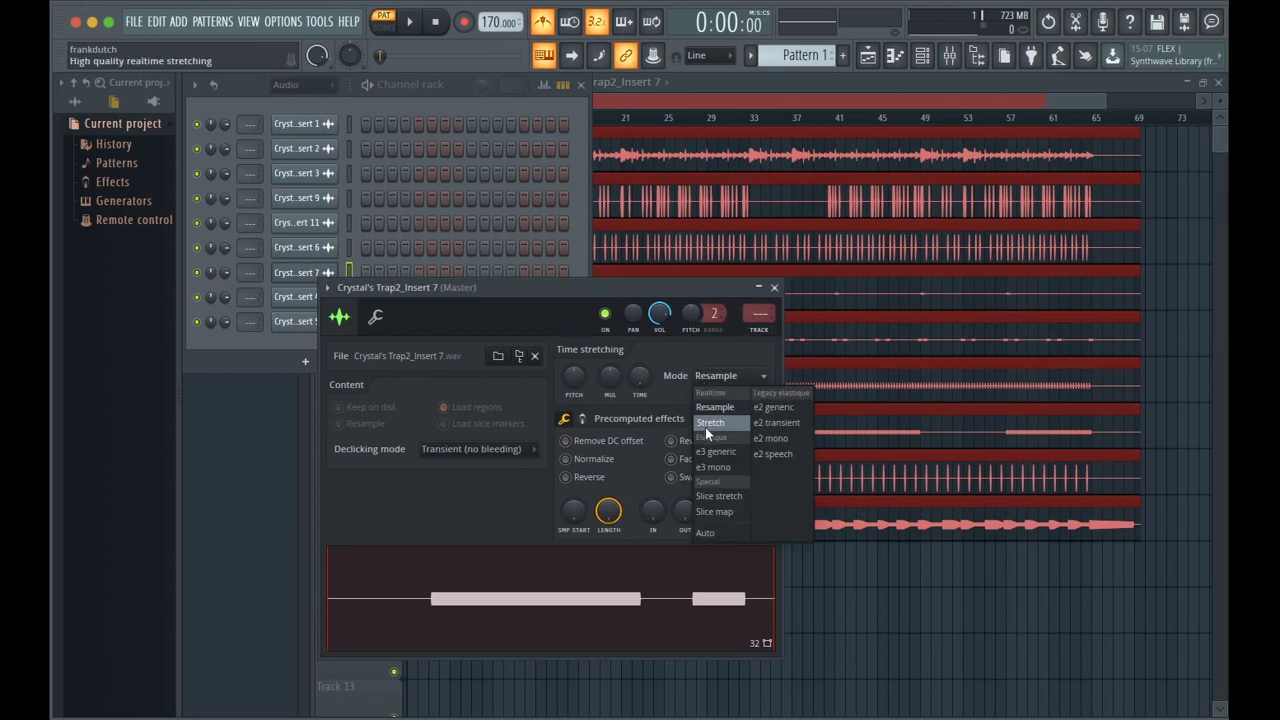
click(705, 427)
drag(512, 287, 673, 285)
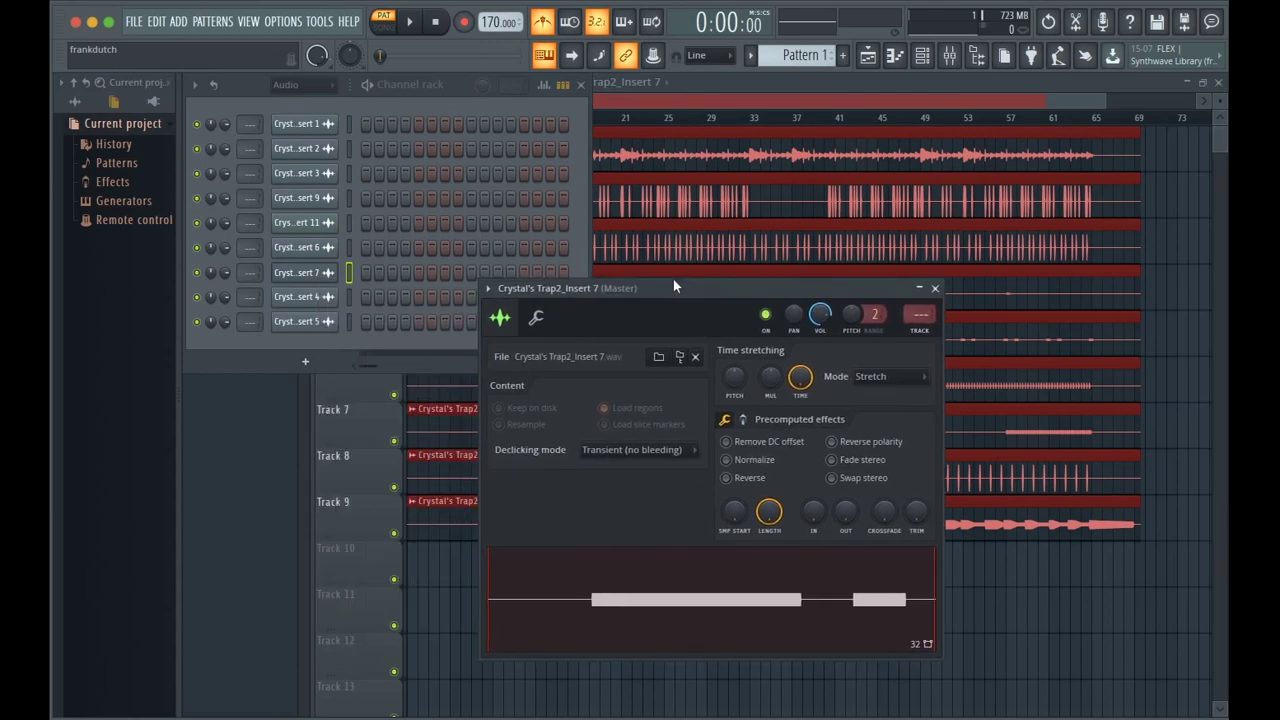
- Set Inserts 4 and 5 to Stretch, close the Channel rack, and switch to SONG mode
click(300, 296)
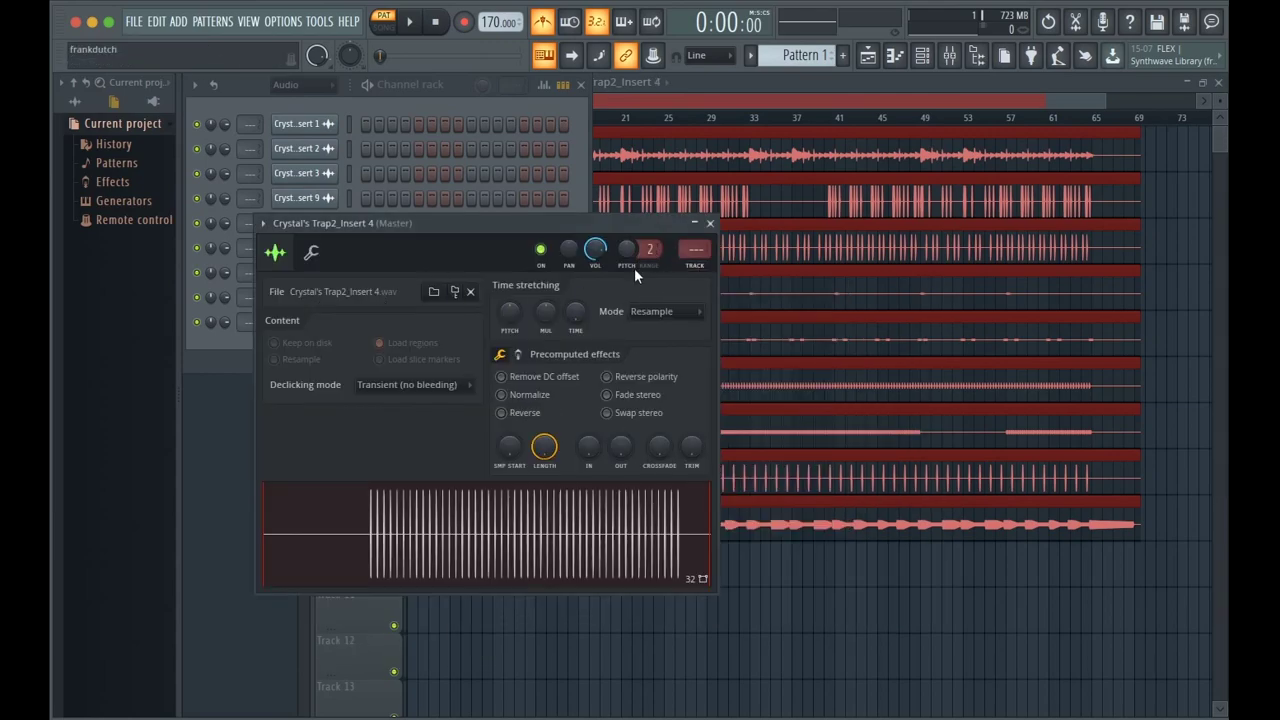
click(645, 311)
click(646, 360)
drag(470, 224, 753, 256)
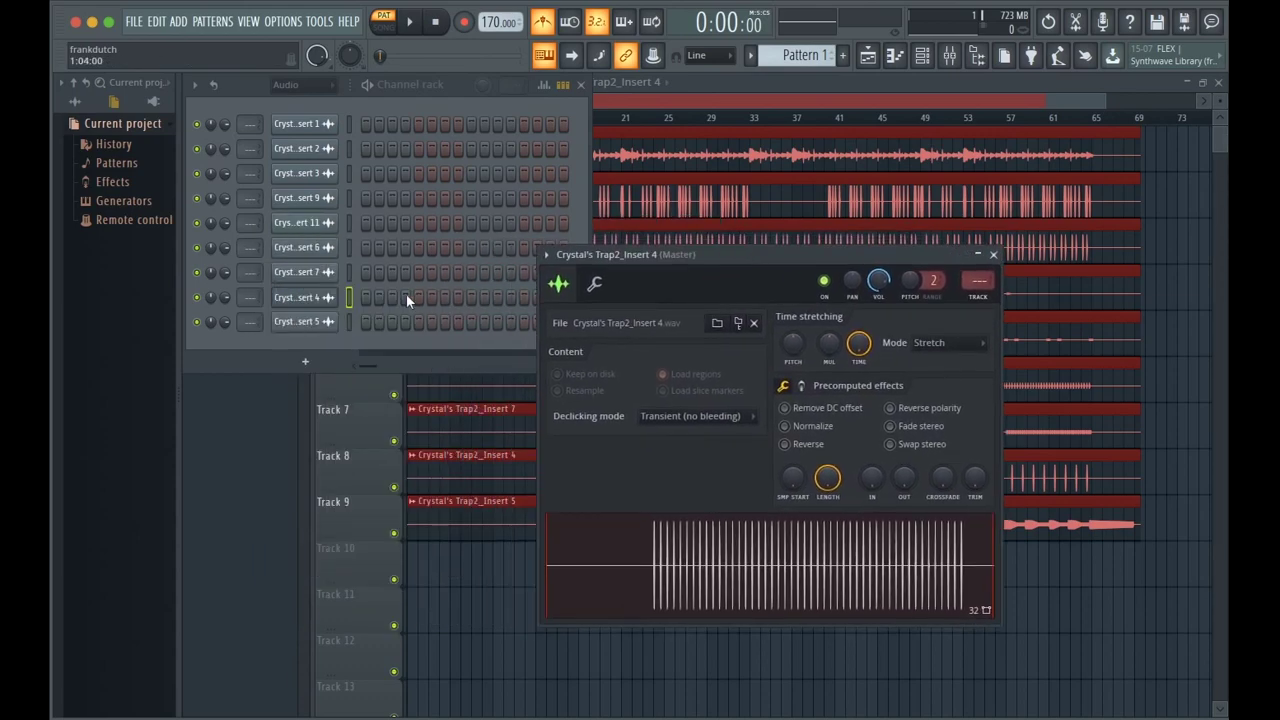
click(323, 326)
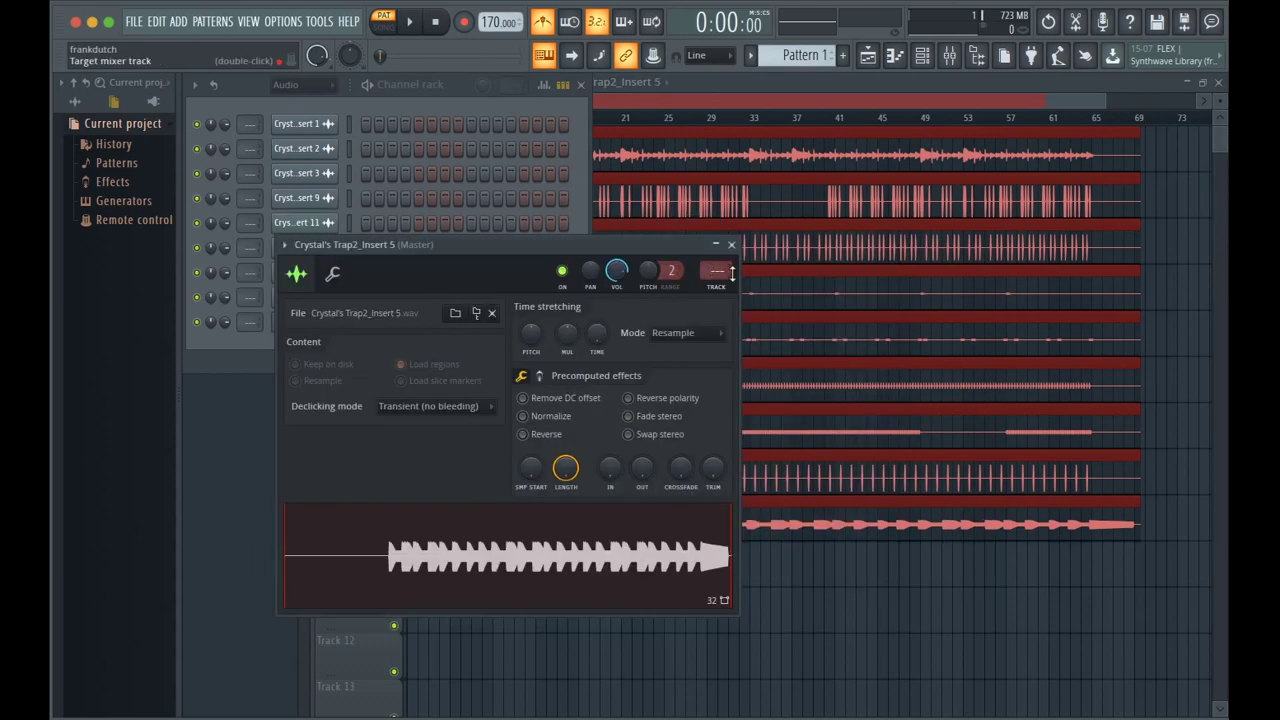
click(668, 333)
click(662, 380)
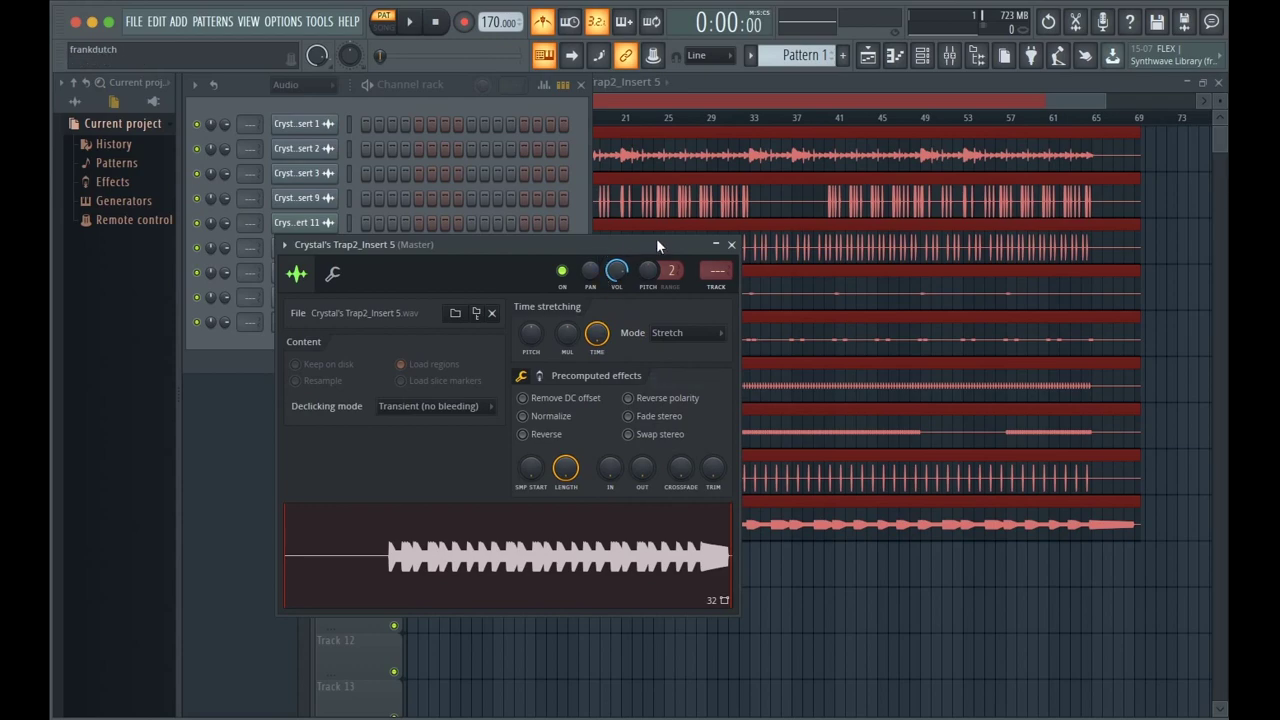
drag(664, 238, 678, 285)
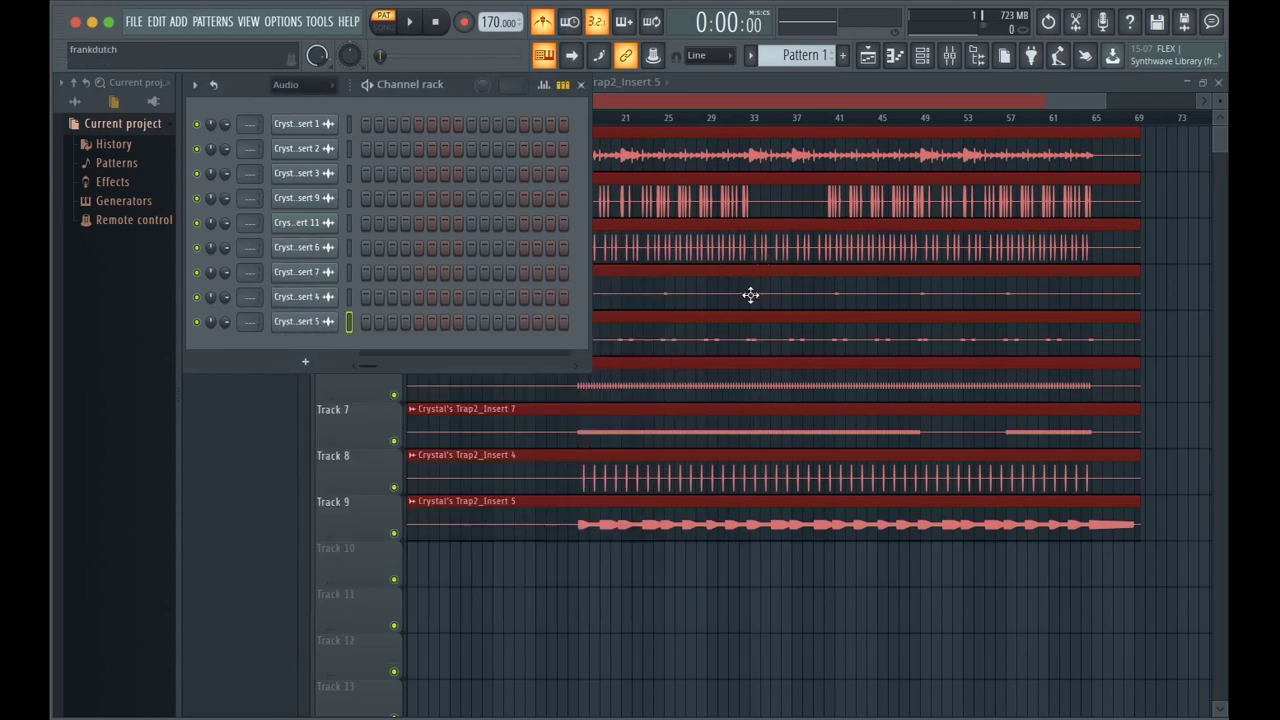
click(580, 84)
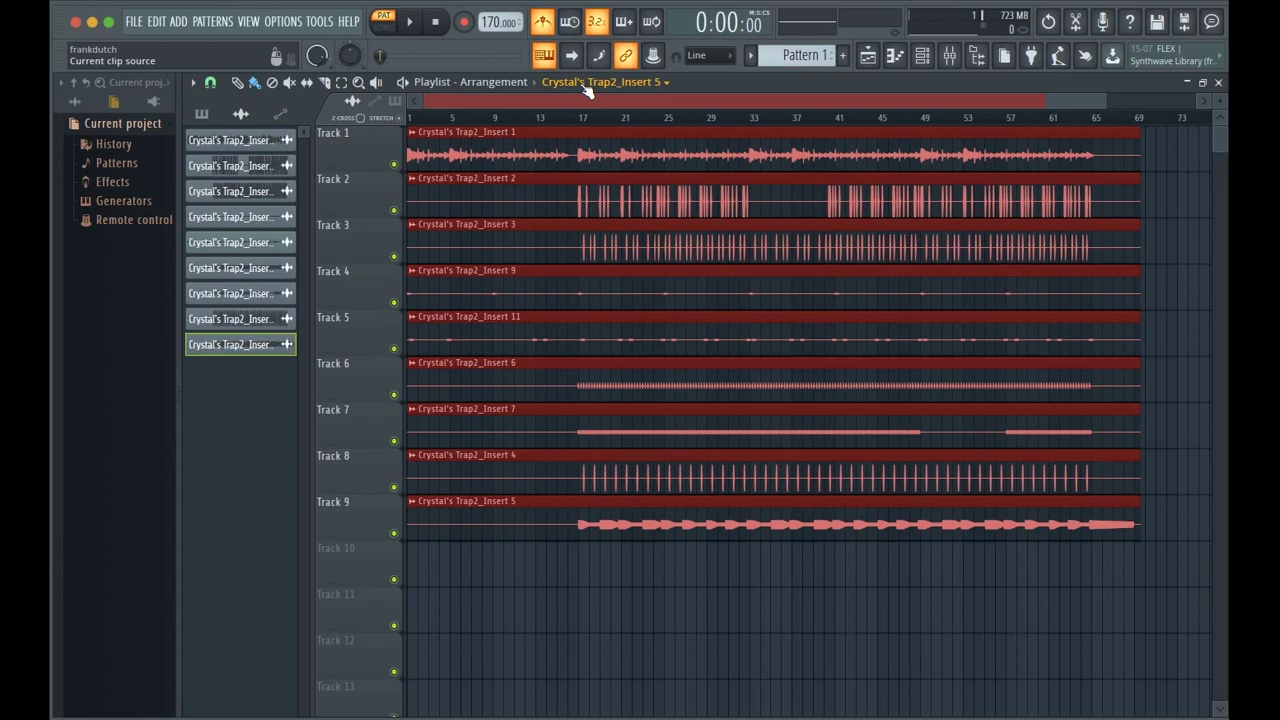
click(383, 22)
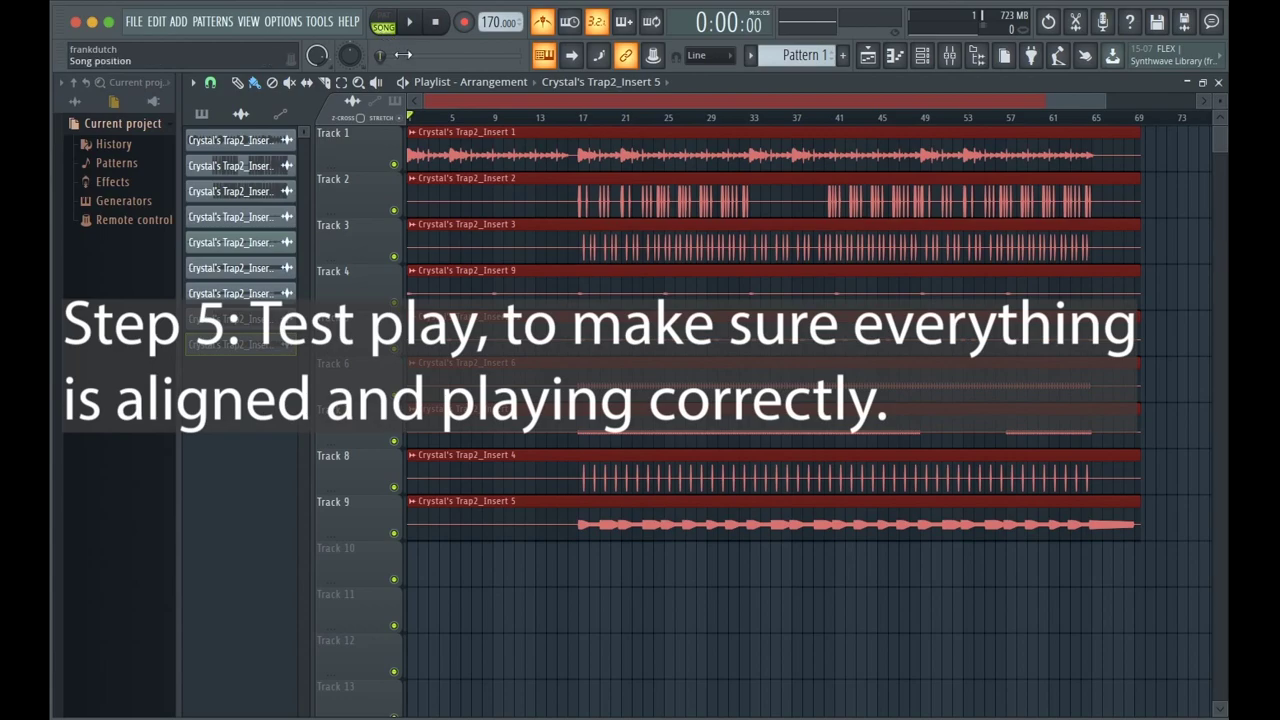
- Turn off the metronome after a brief play test
key(space)
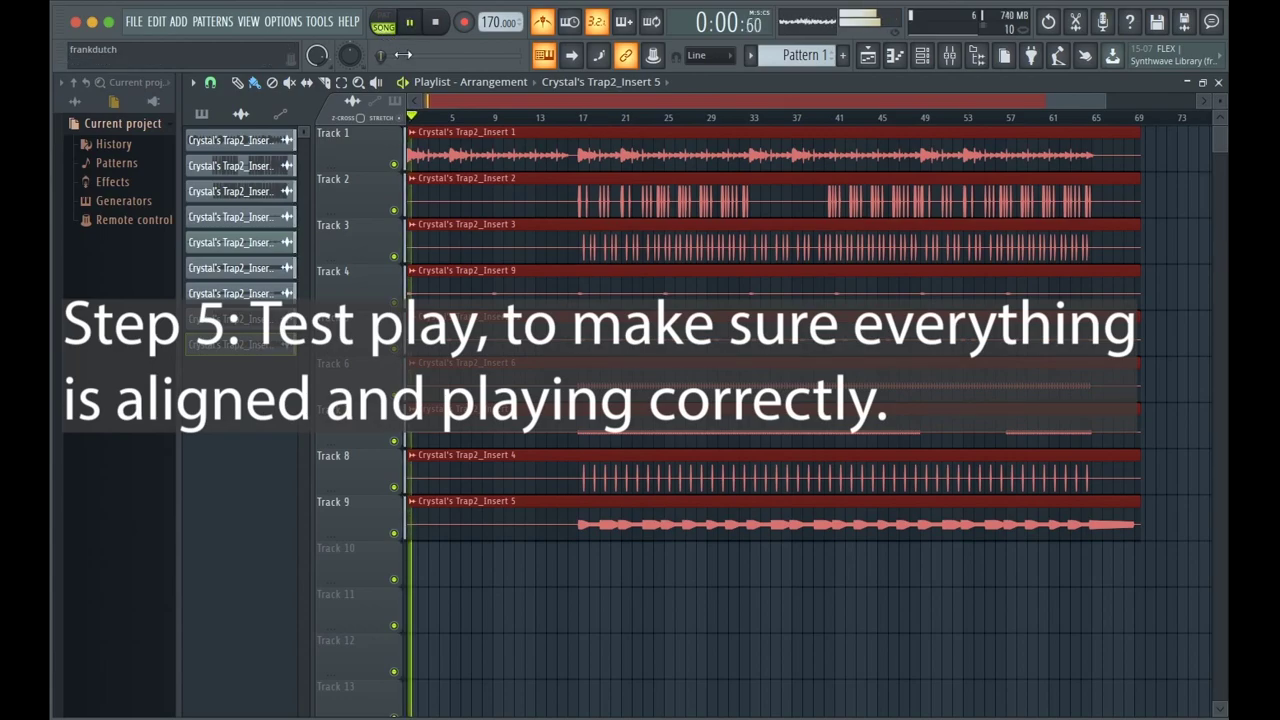
key(space)
click(545, 22)
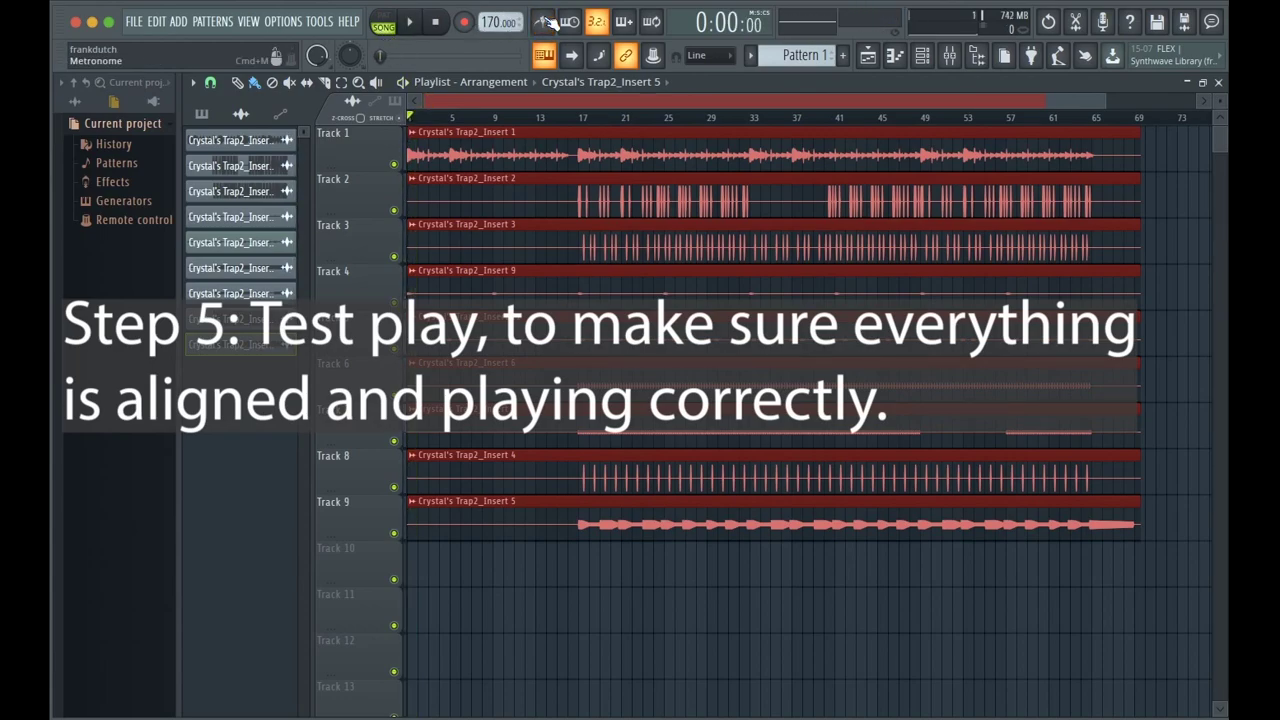
- Play the arrangement from bar 16 to check stem alignment, then rewind to bar 1
key(space)
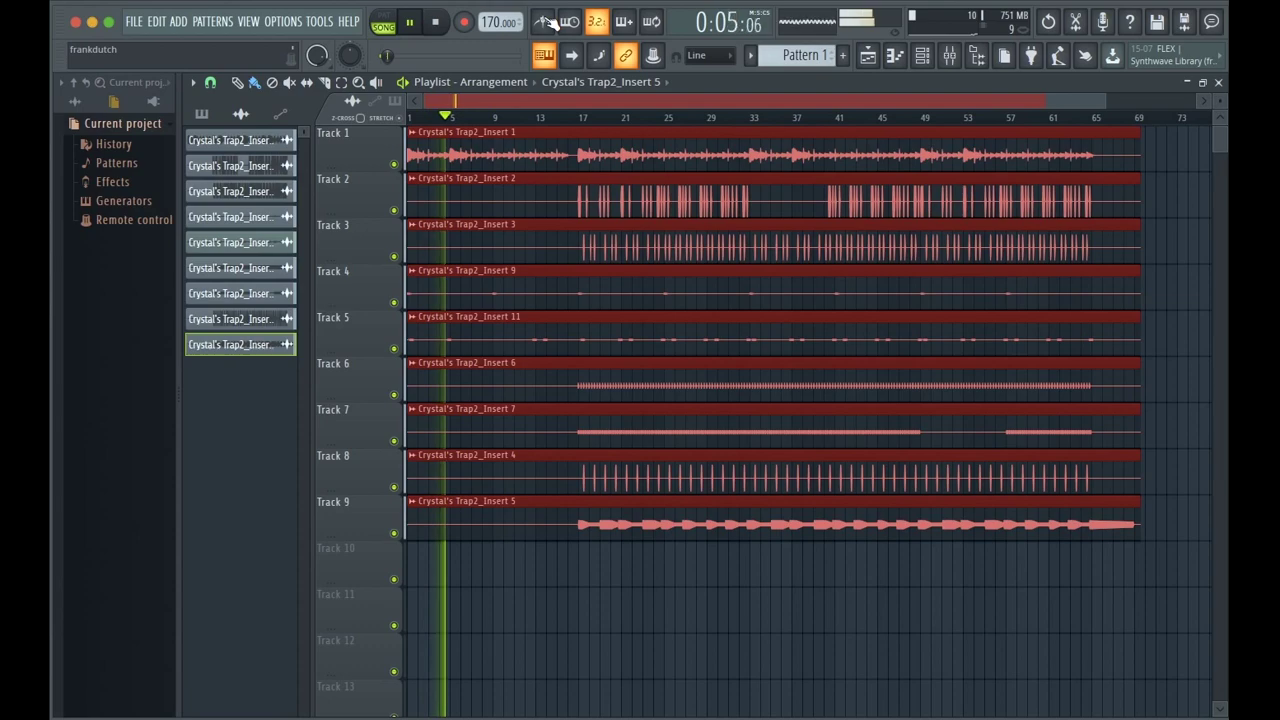
click(568, 117)
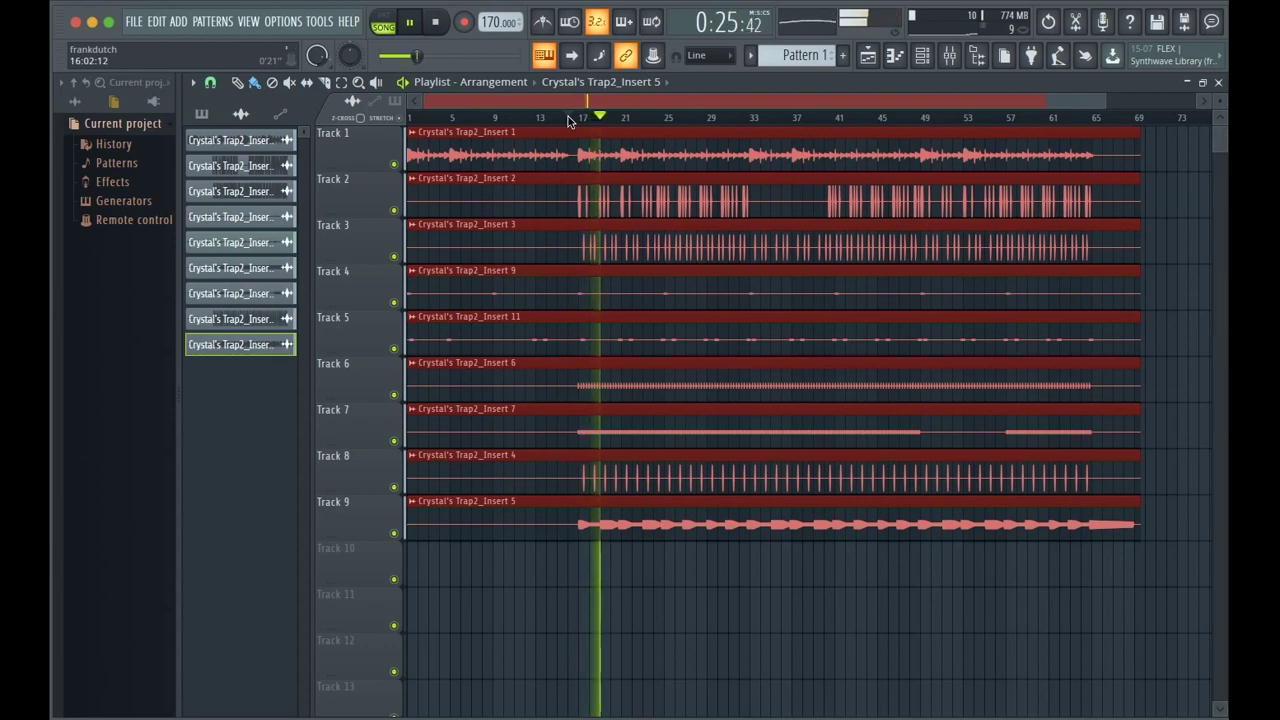
key(space)
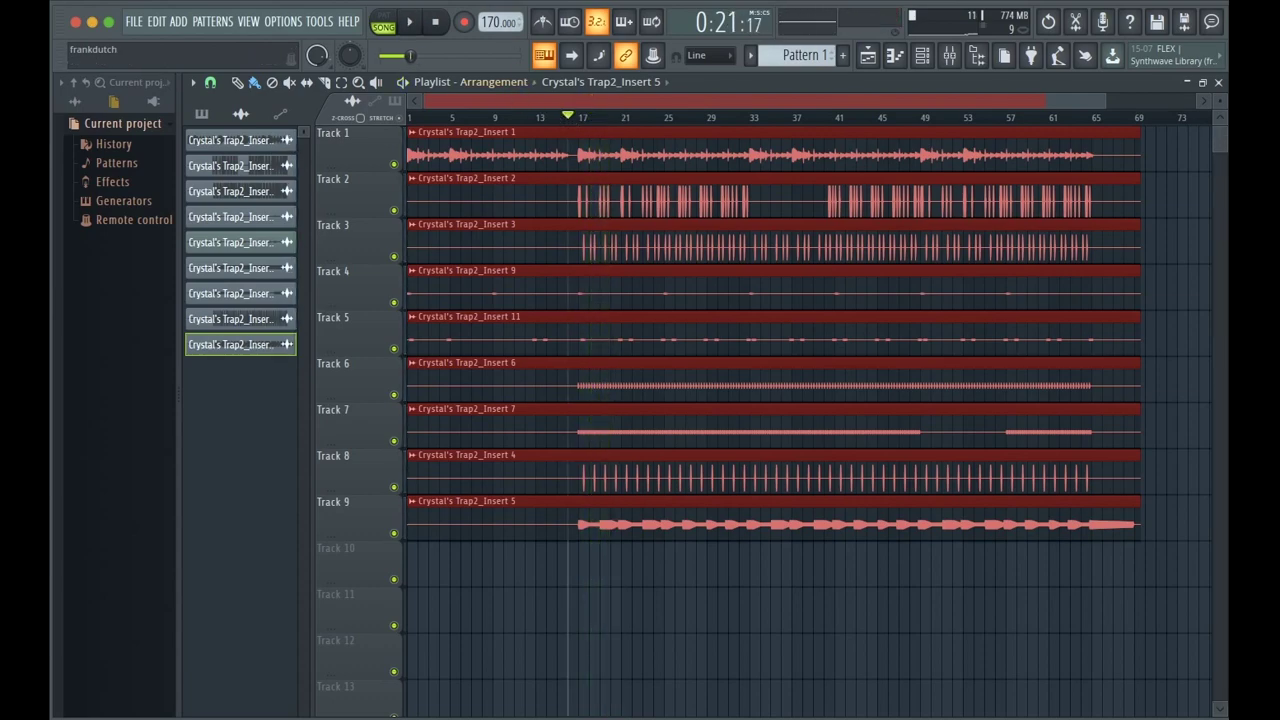
click(435, 24)
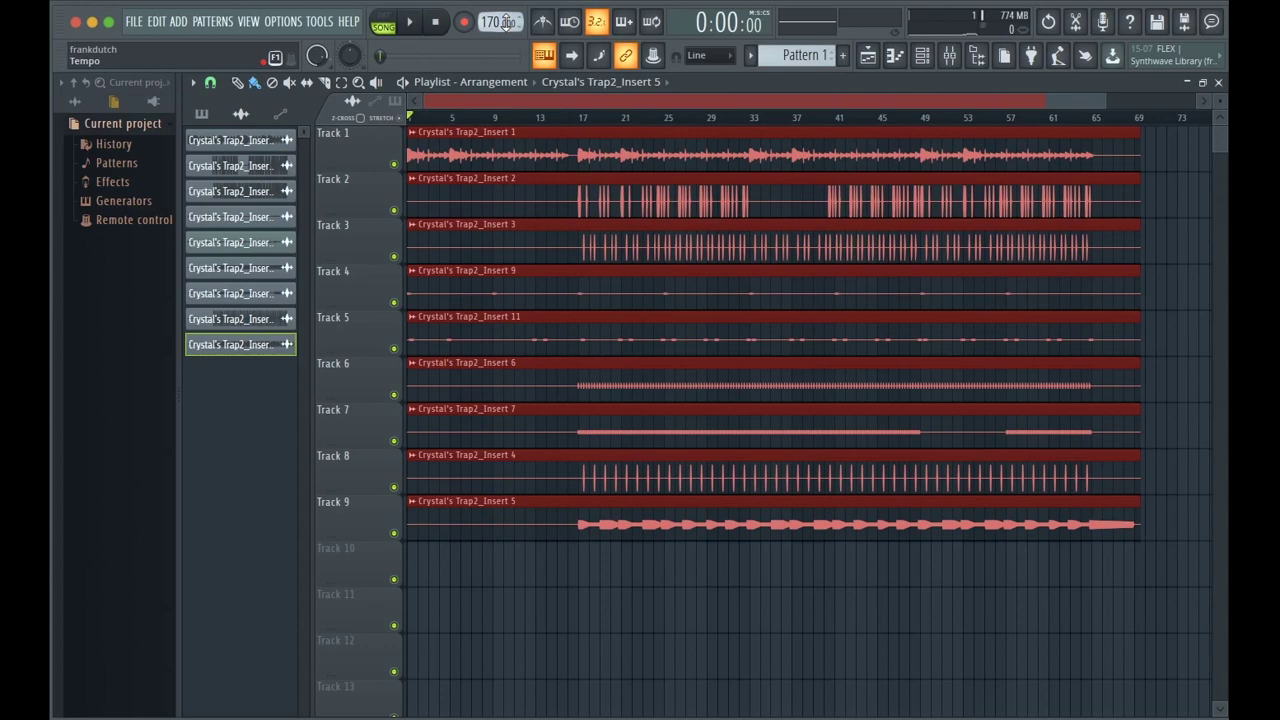
- Switch on the Playlist STRETCH toggle so audio clips follow tempo changes
click(403, 122)
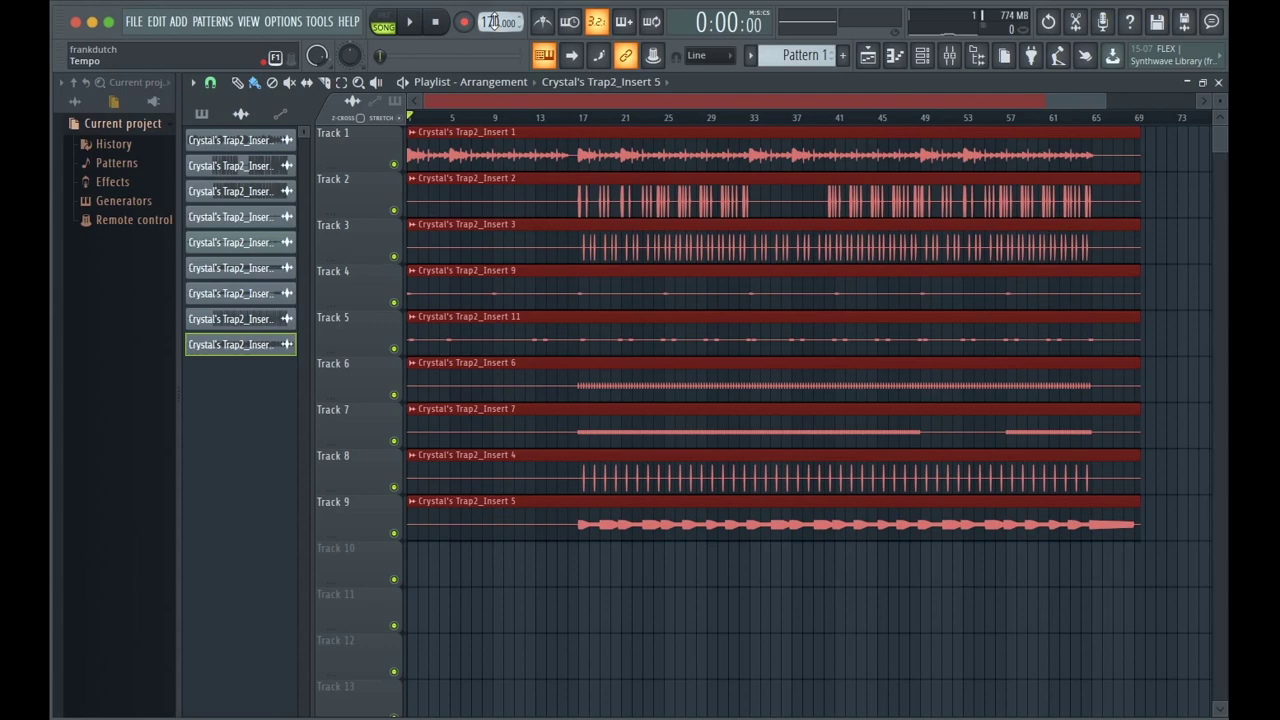
- Raise tempo to 183 BPM, play and vary it, then settle at 168 BPM and stop
drag(493, 21, 493, 7)
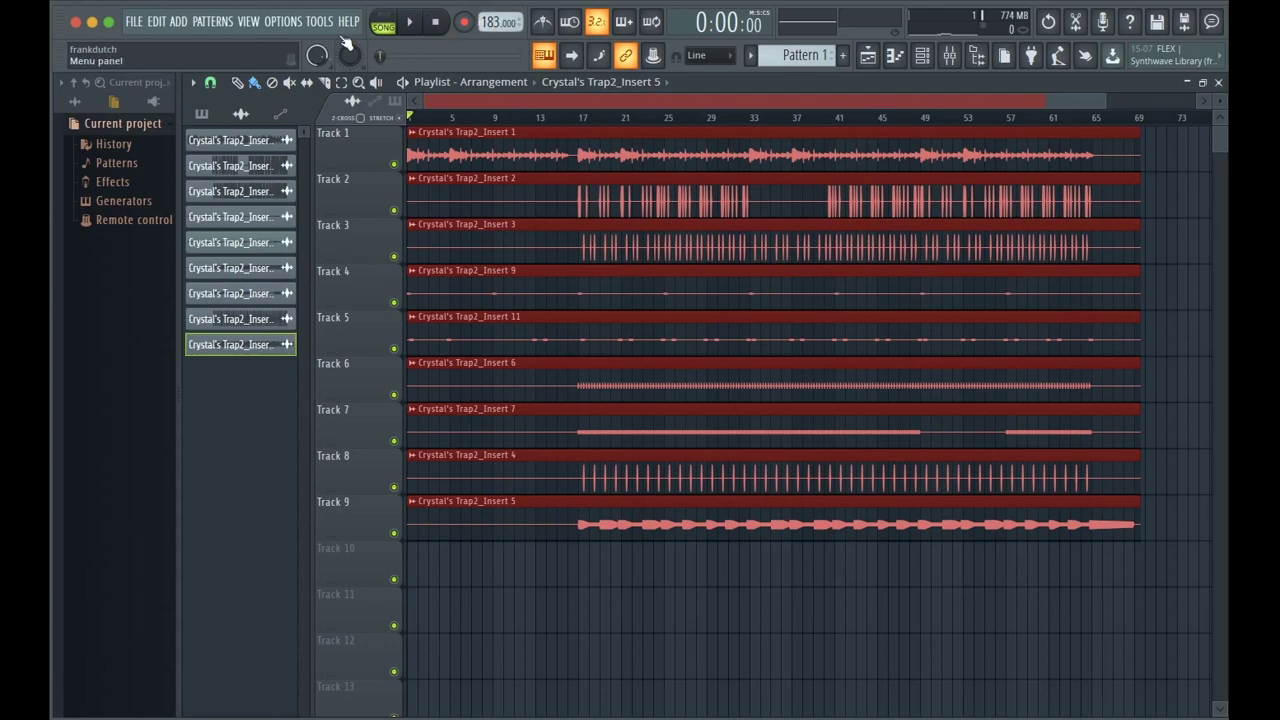
click(412, 24)
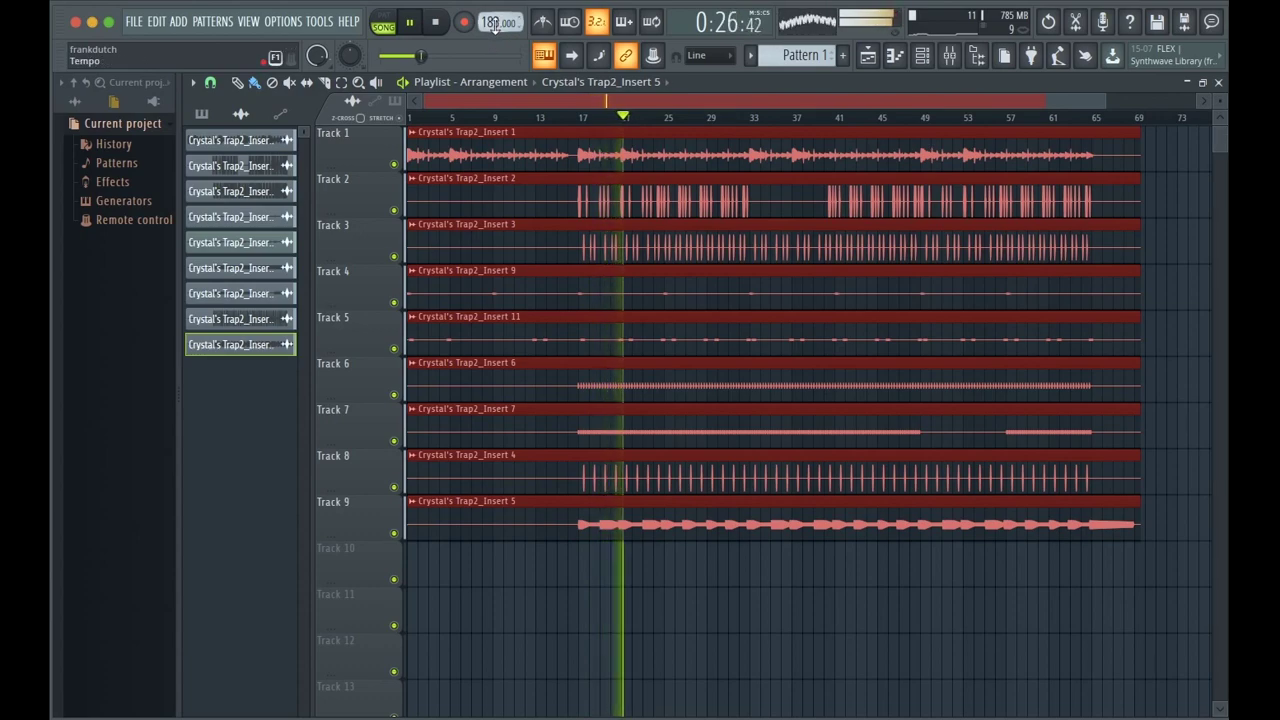
scroll(500, 22, up, 8)
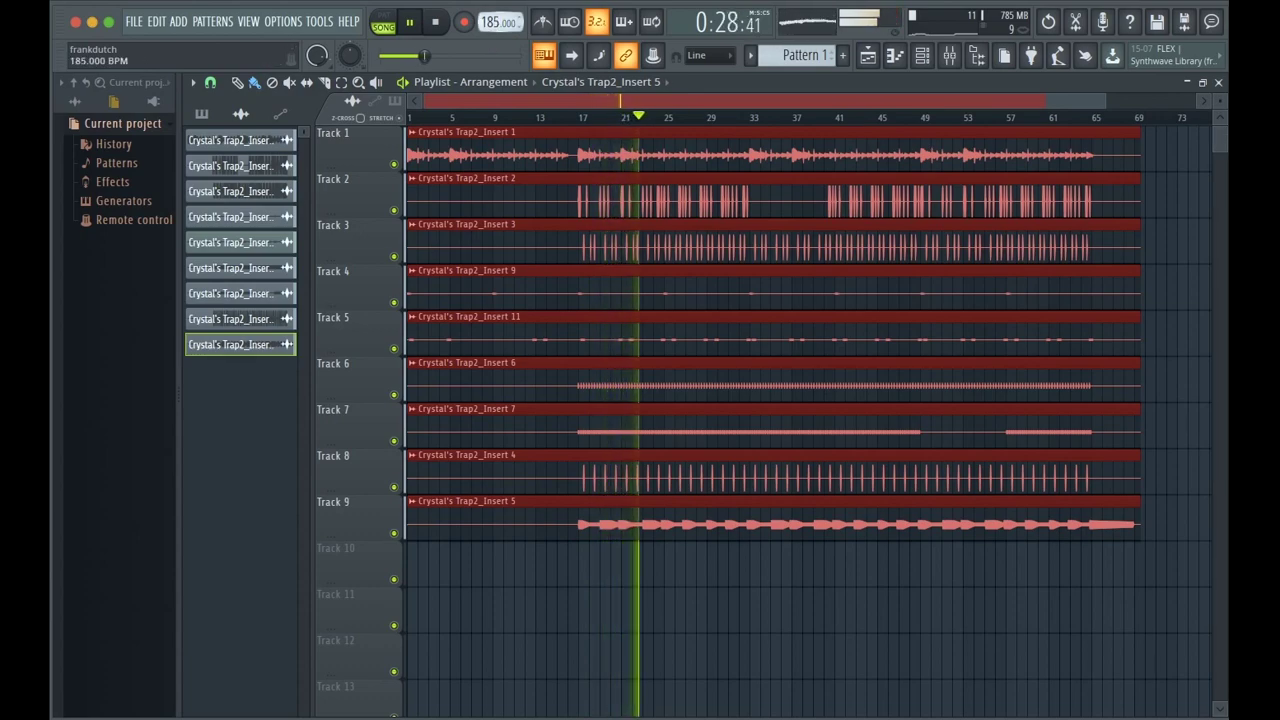
scroll(500, 22, up, 9)
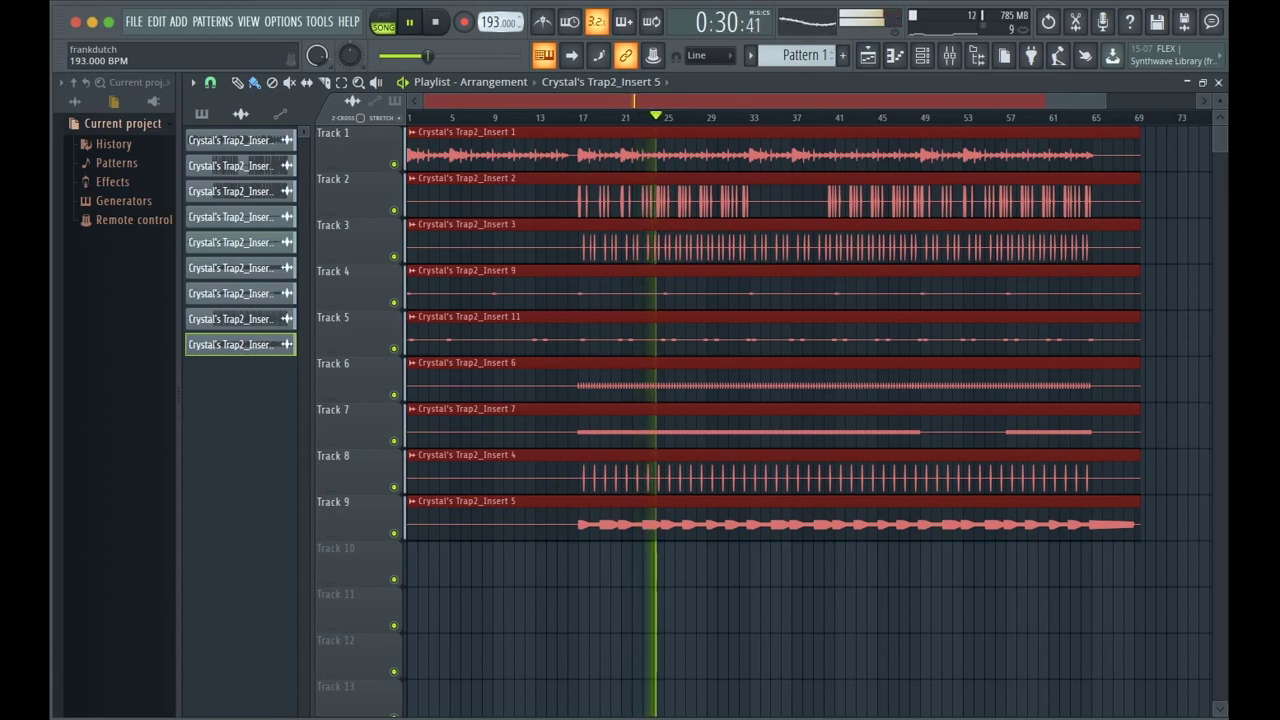
scroll(500, 22, up, 12)
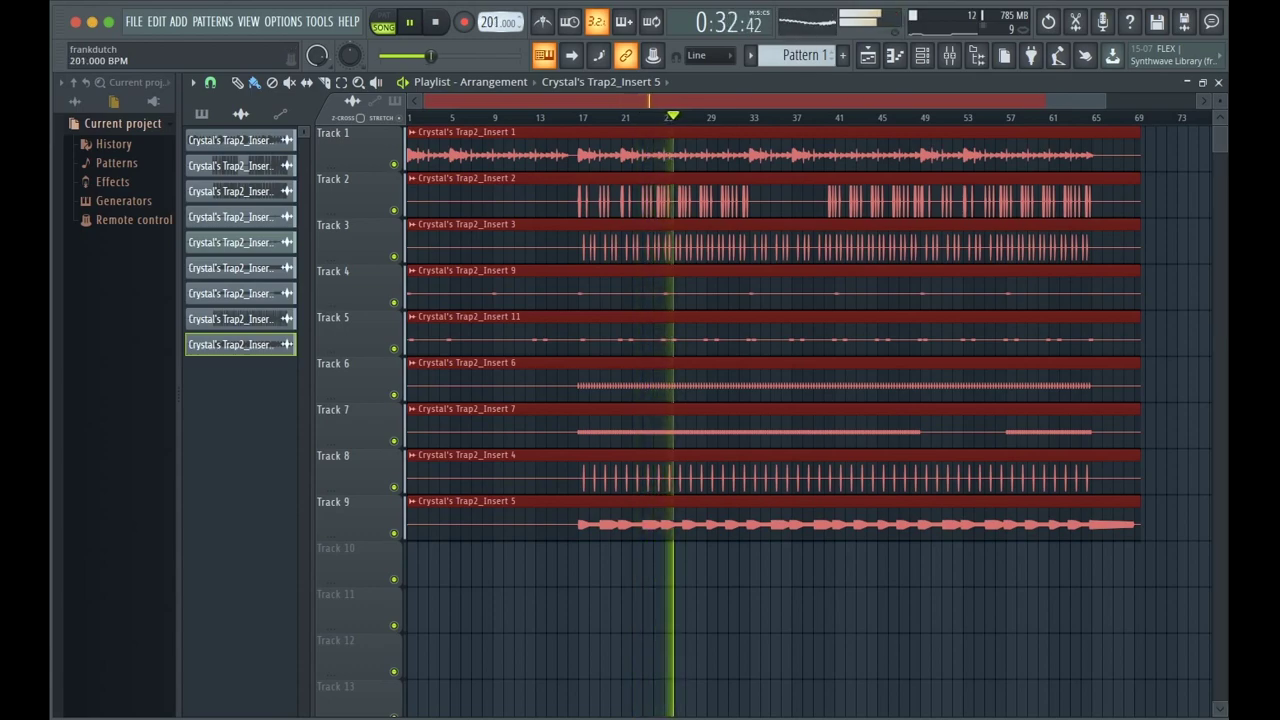
scroll(500, 22, up, 3)
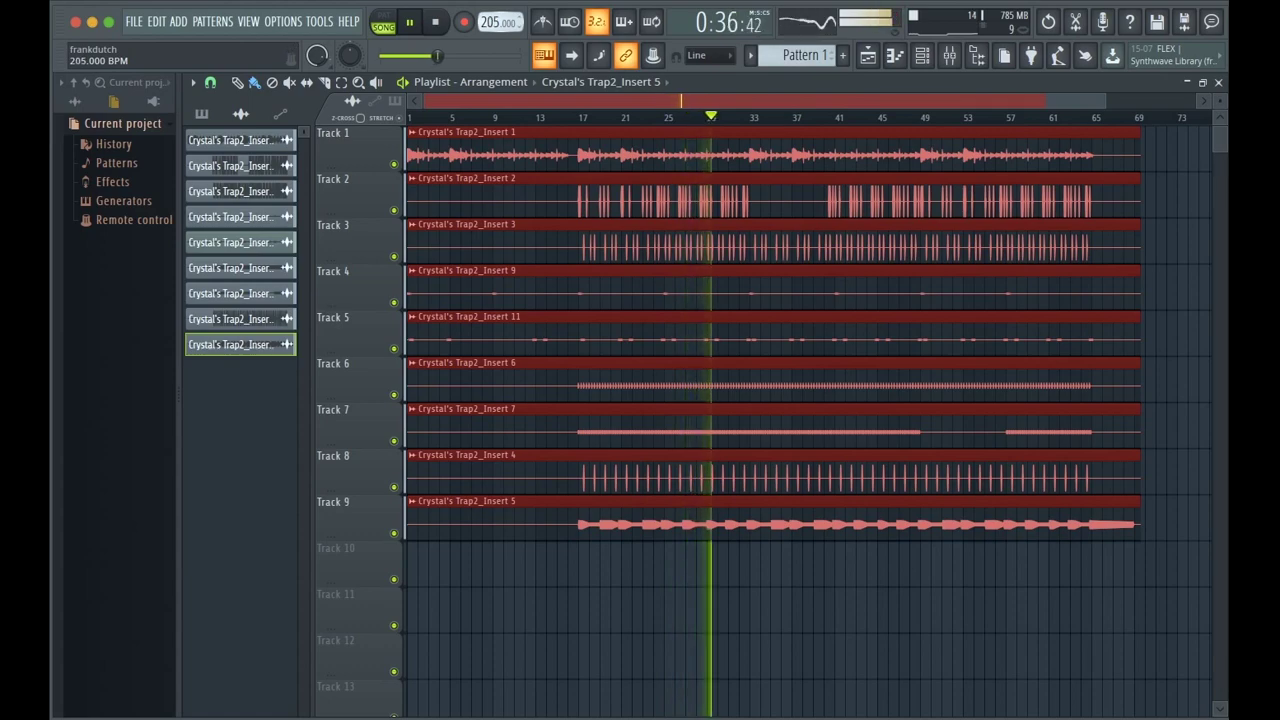
drag(500, 22, 500, 50)
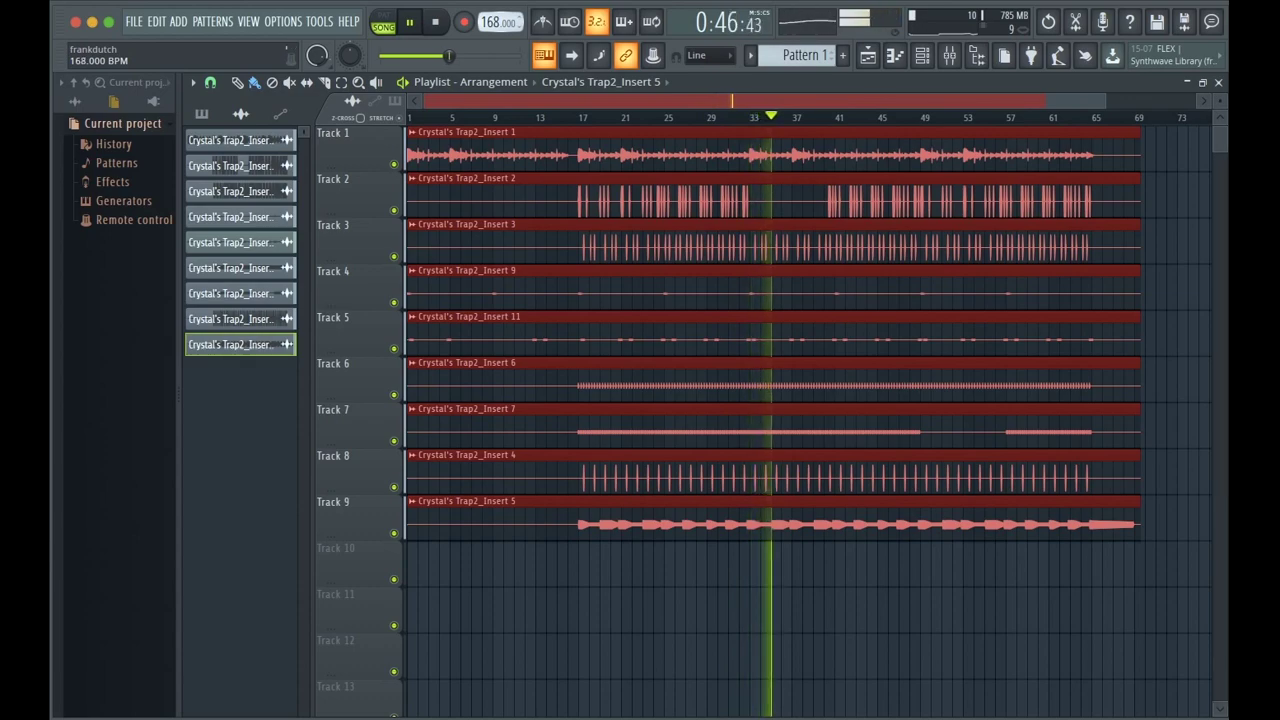
key(space)
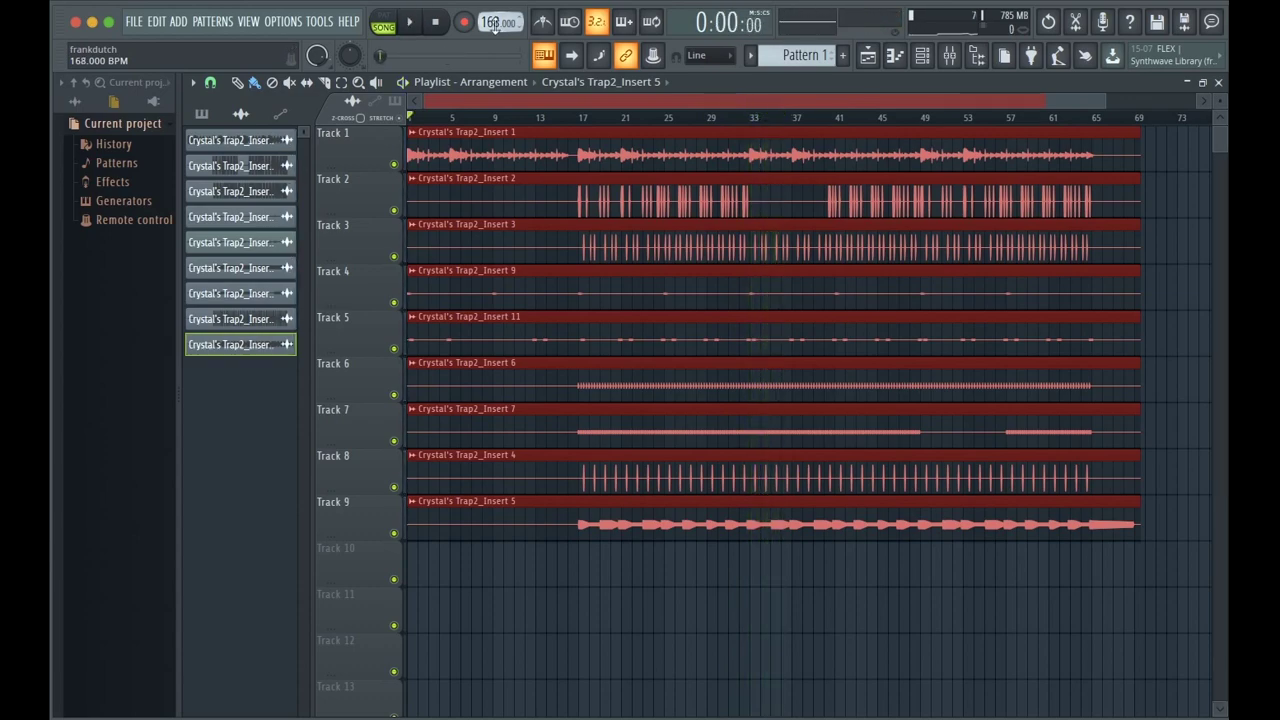